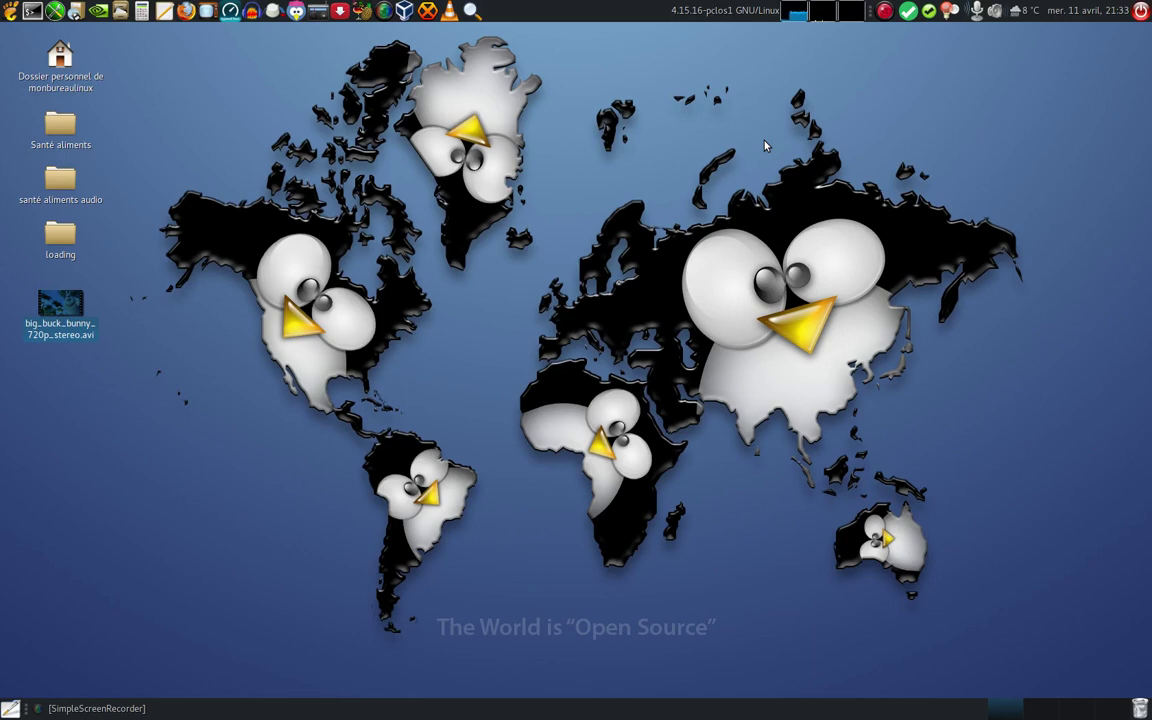
# - Inspect the video and audio stream details of big_buck_bunny_720p_stereo.avi in MediaInfo, and close it
pyautogui.rightClick(72, 312)
pyautogui.moveTo(190, 335)
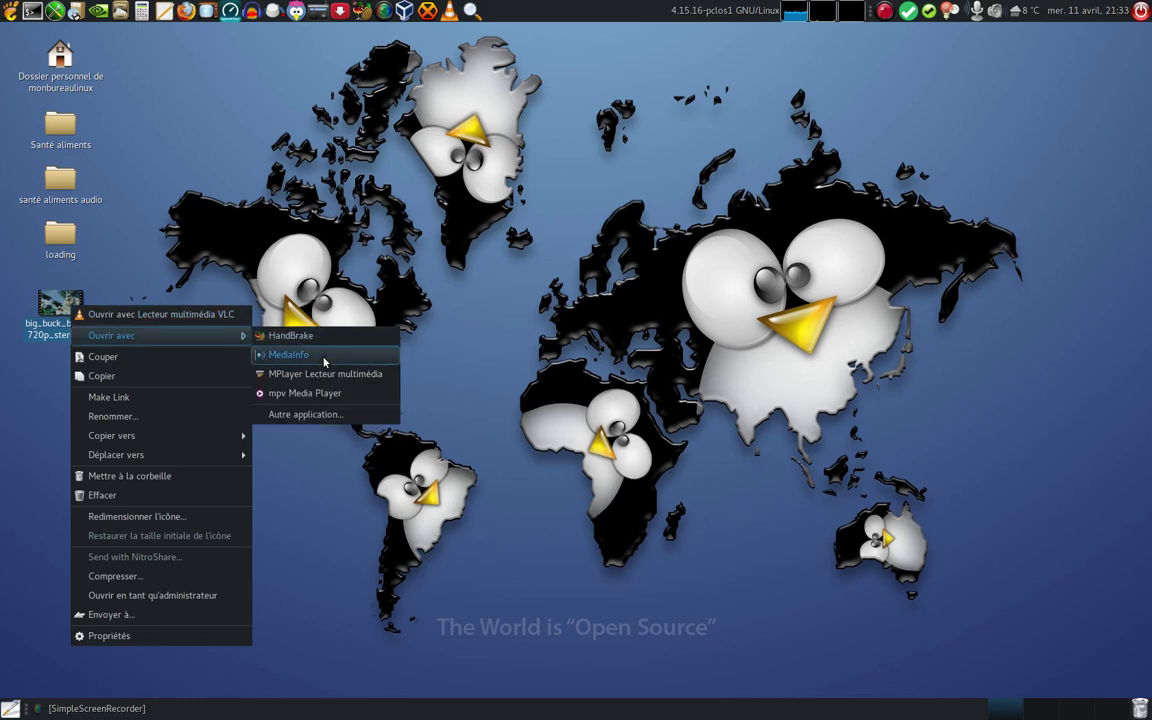
pyautogui.click(324, 358)
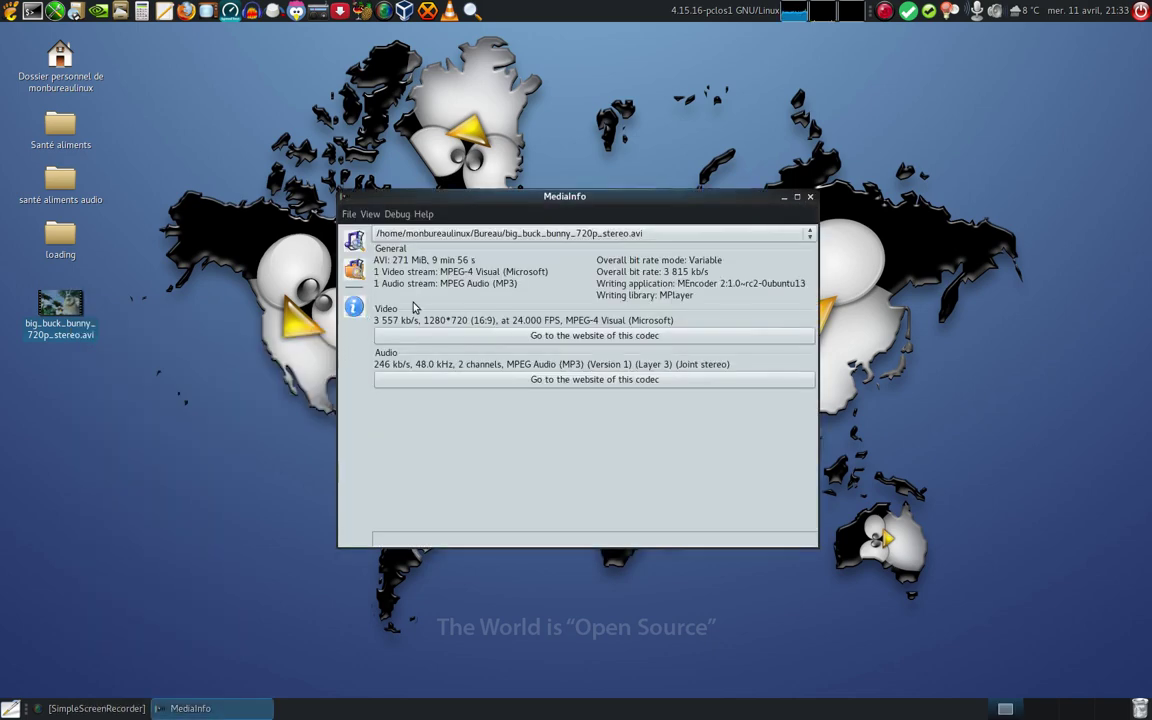
pyautogui.click(809, 198)
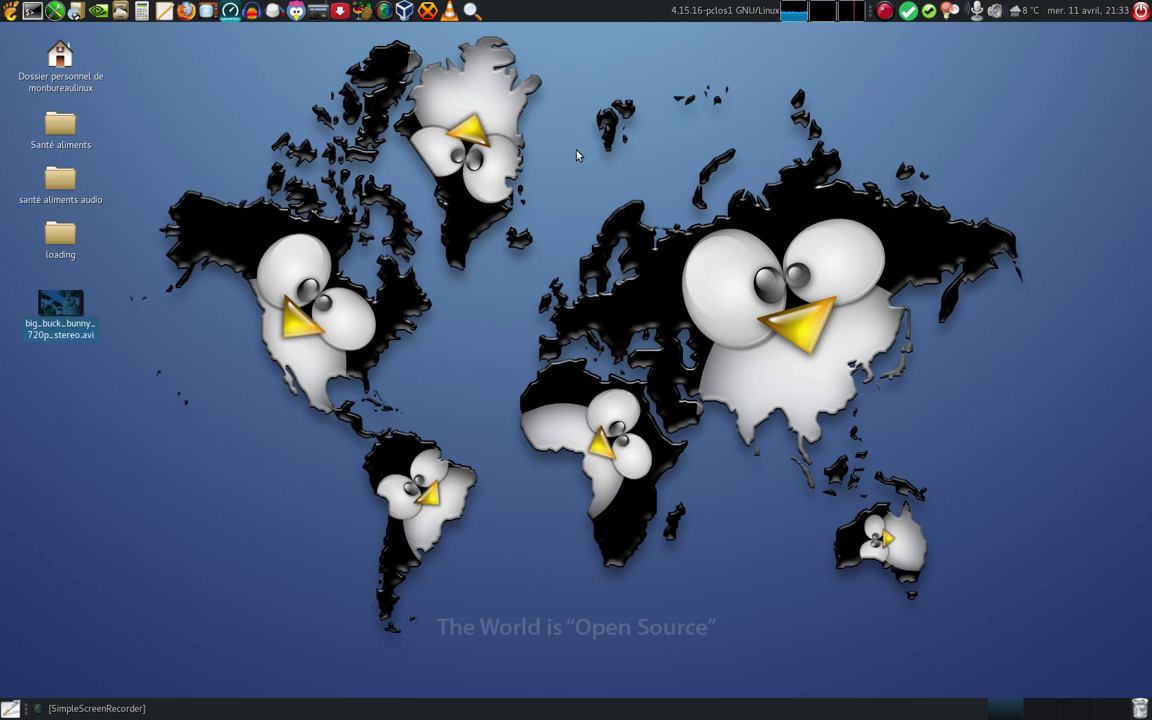
# - Launch VLC media player, check its version information, and close the information window
pyautogui.click(449, 11)
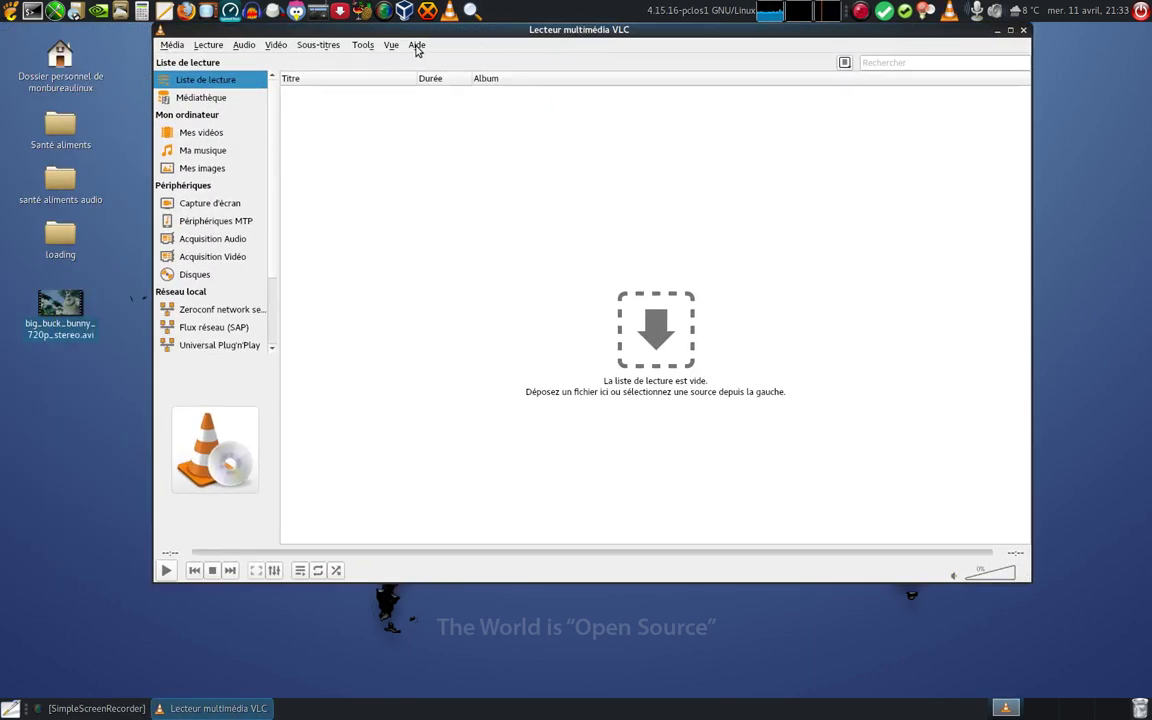
pyautogui.click(417, 45)
pyautogui.click(445, 80)
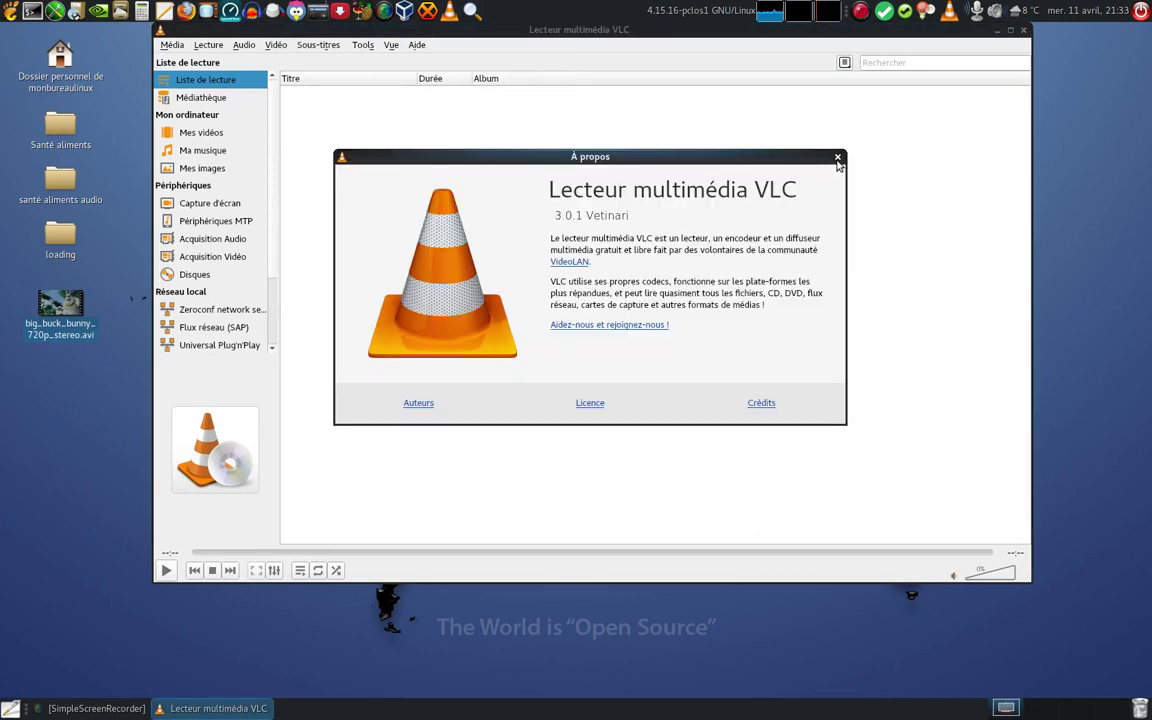
pyautogui.press('Escape')
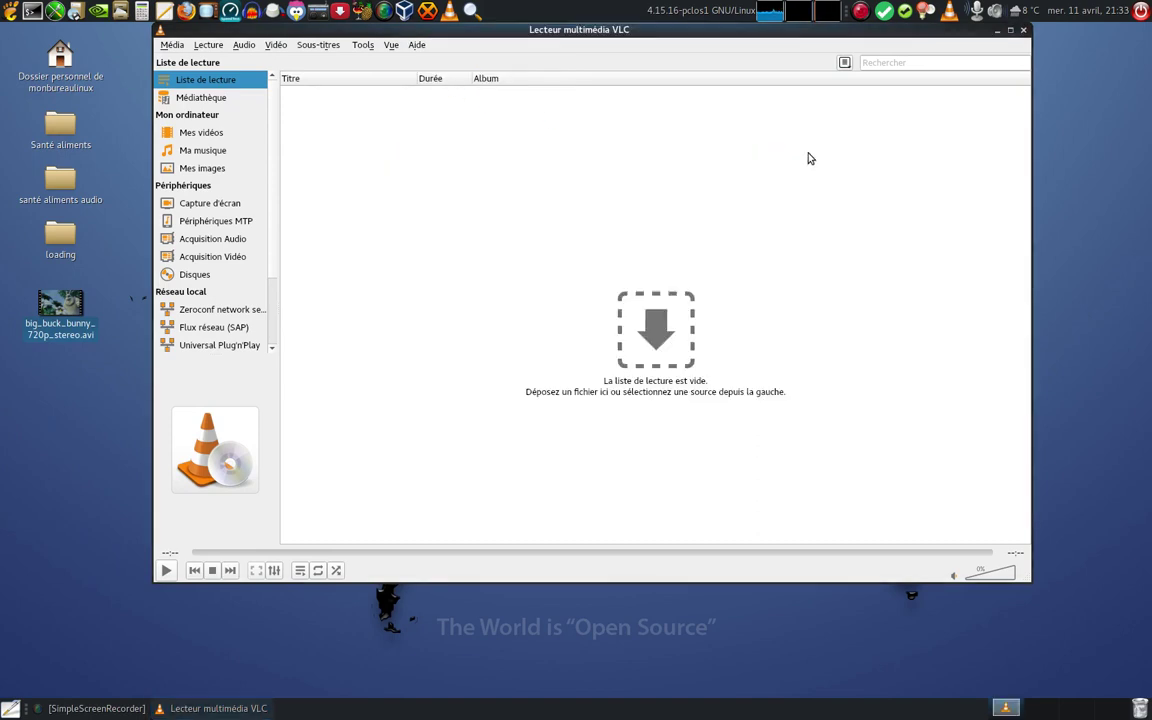
# - Load big_buck_bunny_720p_stereo.avi from the Bureau folder as the source for a conversion
pyautogui.click(172, 46)
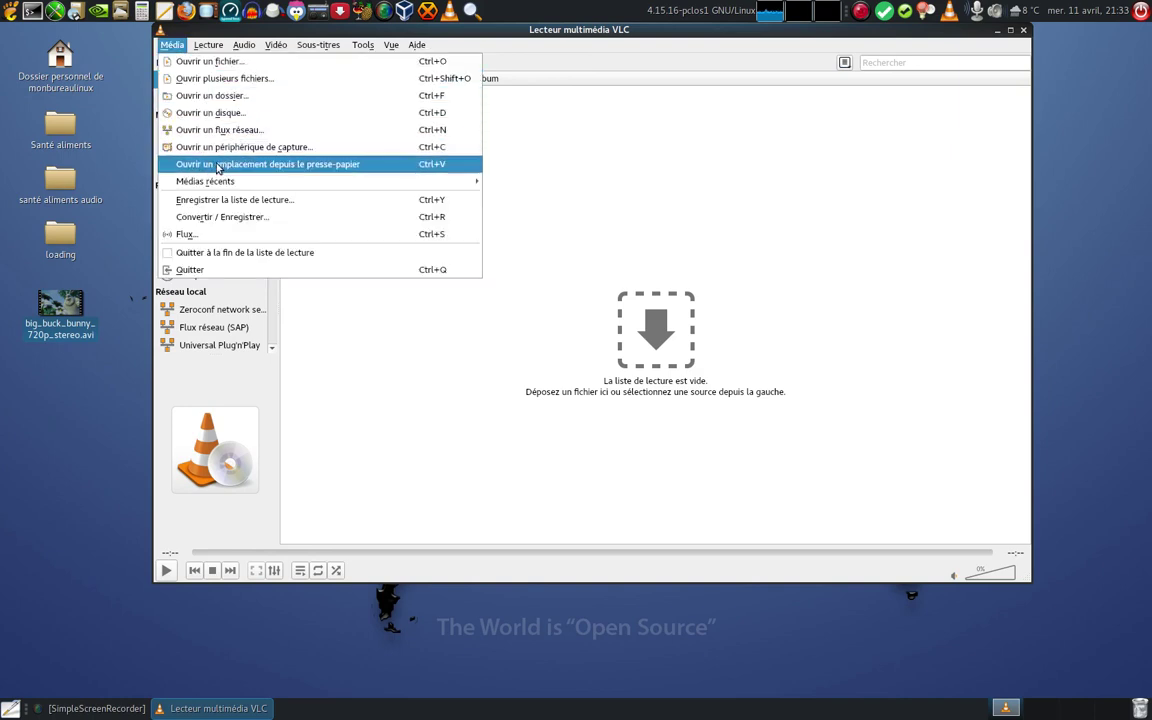
pyautogui.click(226, 223)
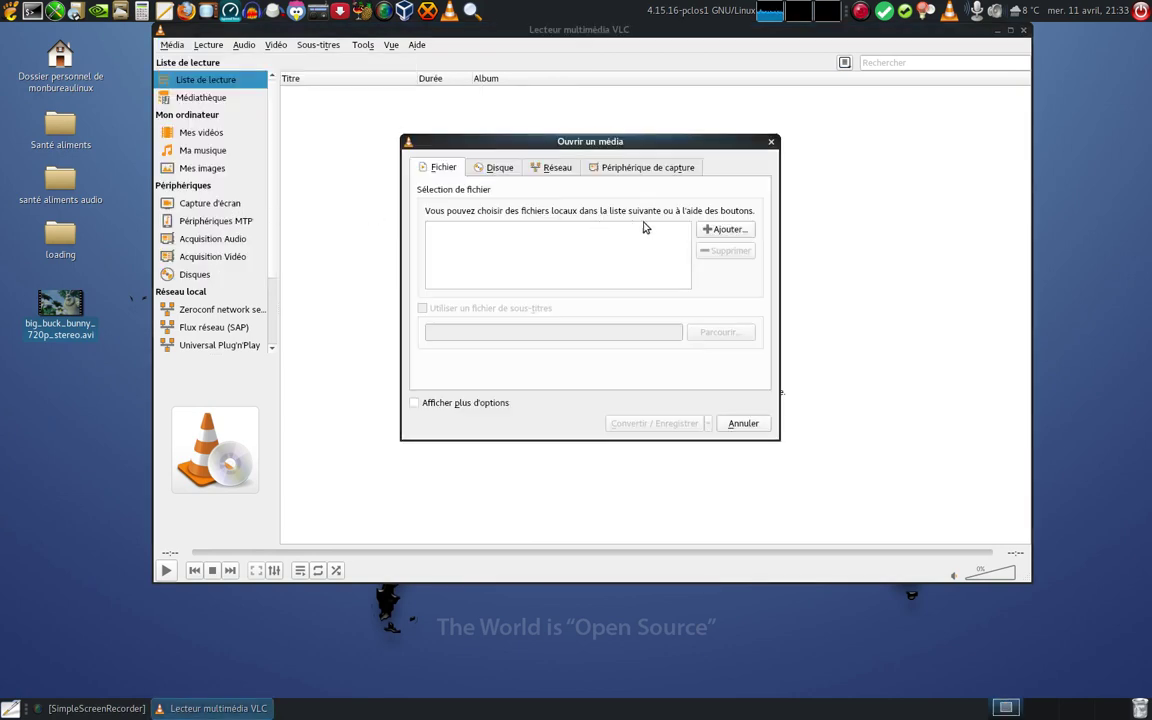
pyautogui.click(725, 234)
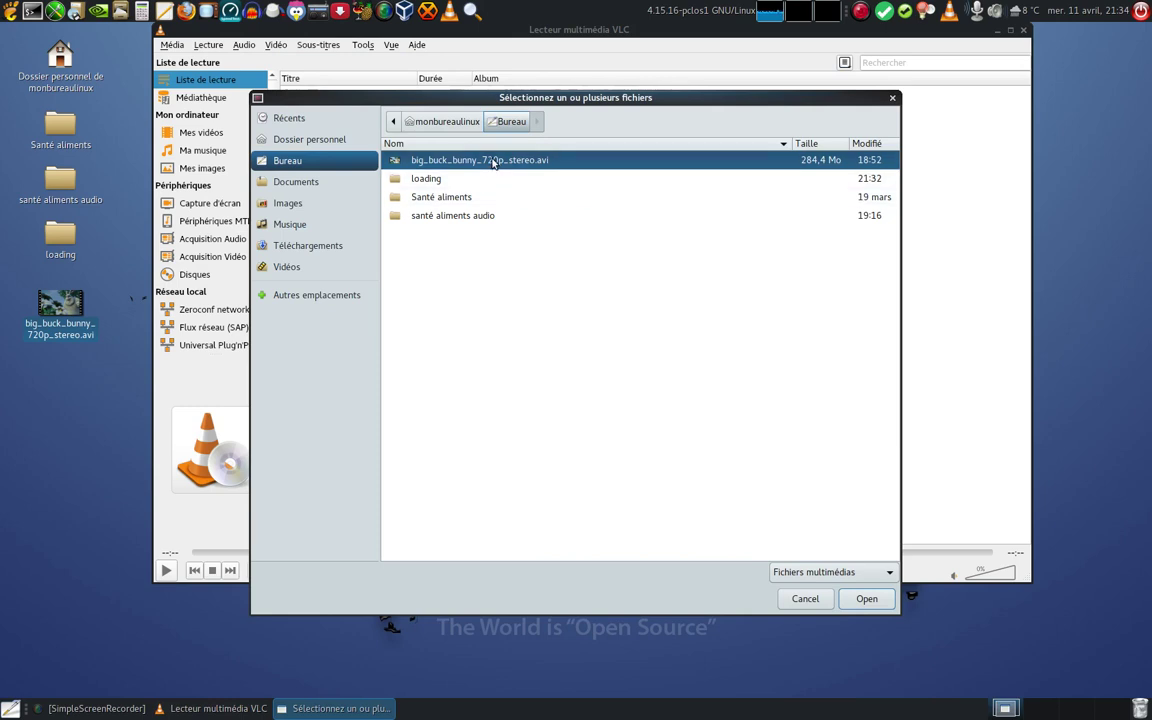
pyautogui.click(867, 599)
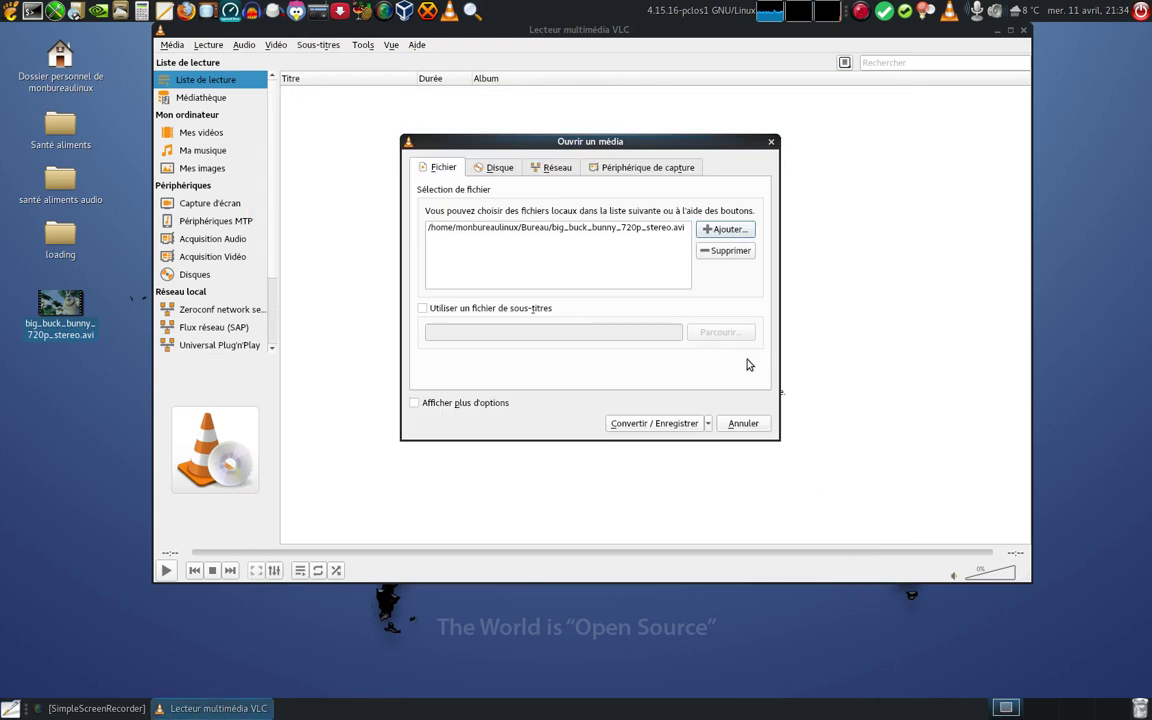
pyautogui.click(650, 423)
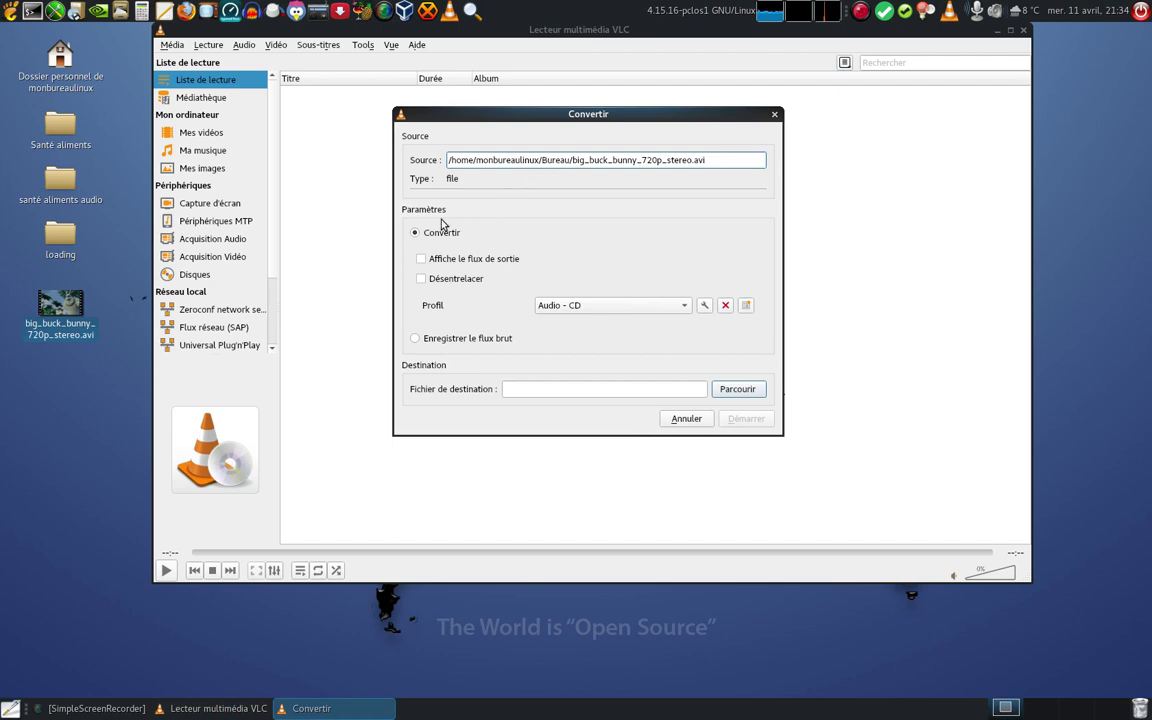
# - Try the Video - H.264 + MP3 (MP4) profile, and set the conversion profile to Audio - CD
pyautogui.click(569, 309)
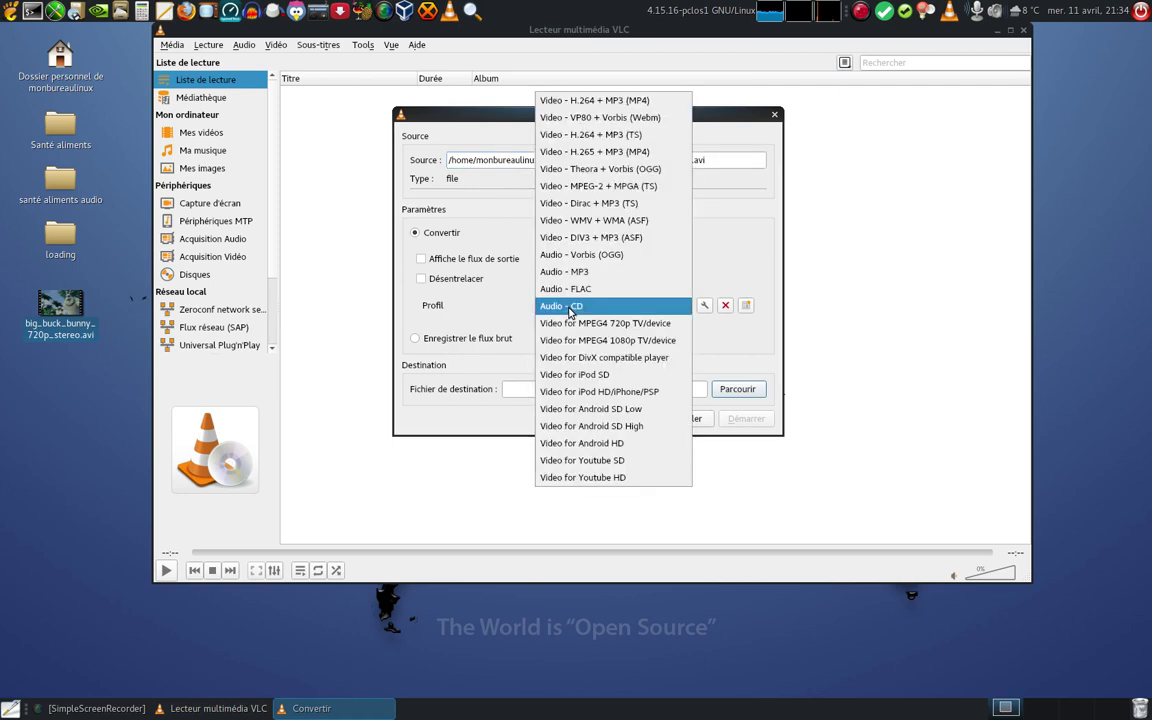
pyautogui.click(612, 106)
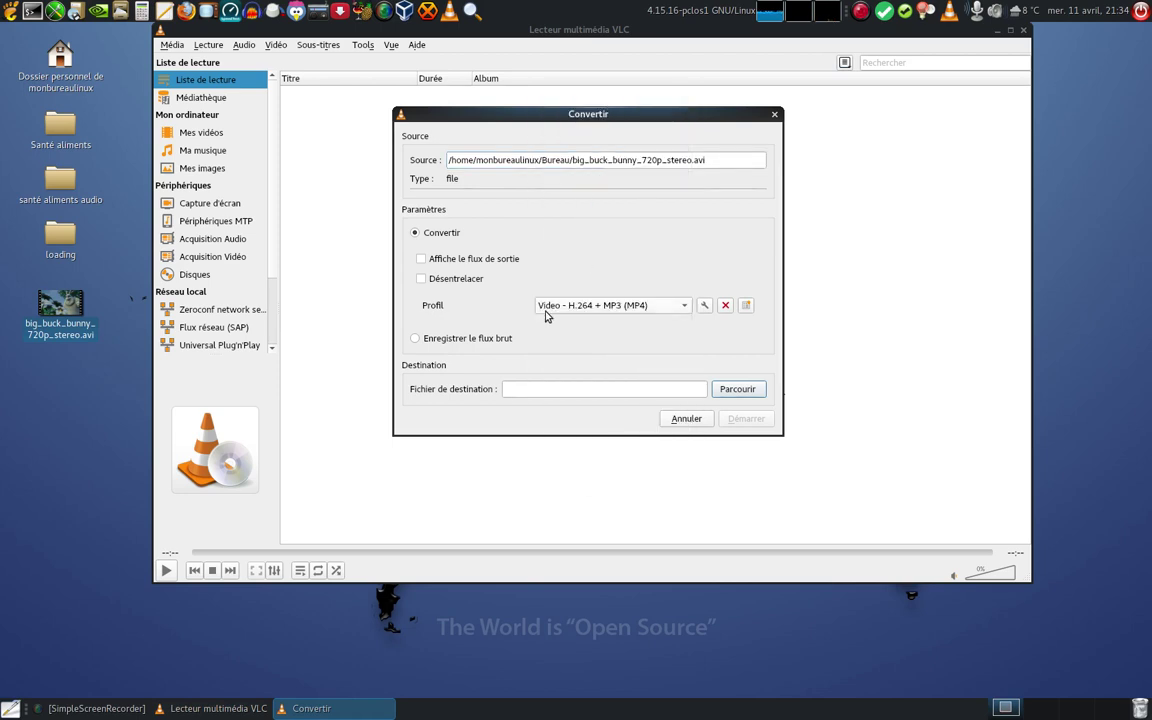
pyautogui.click(605, 309)
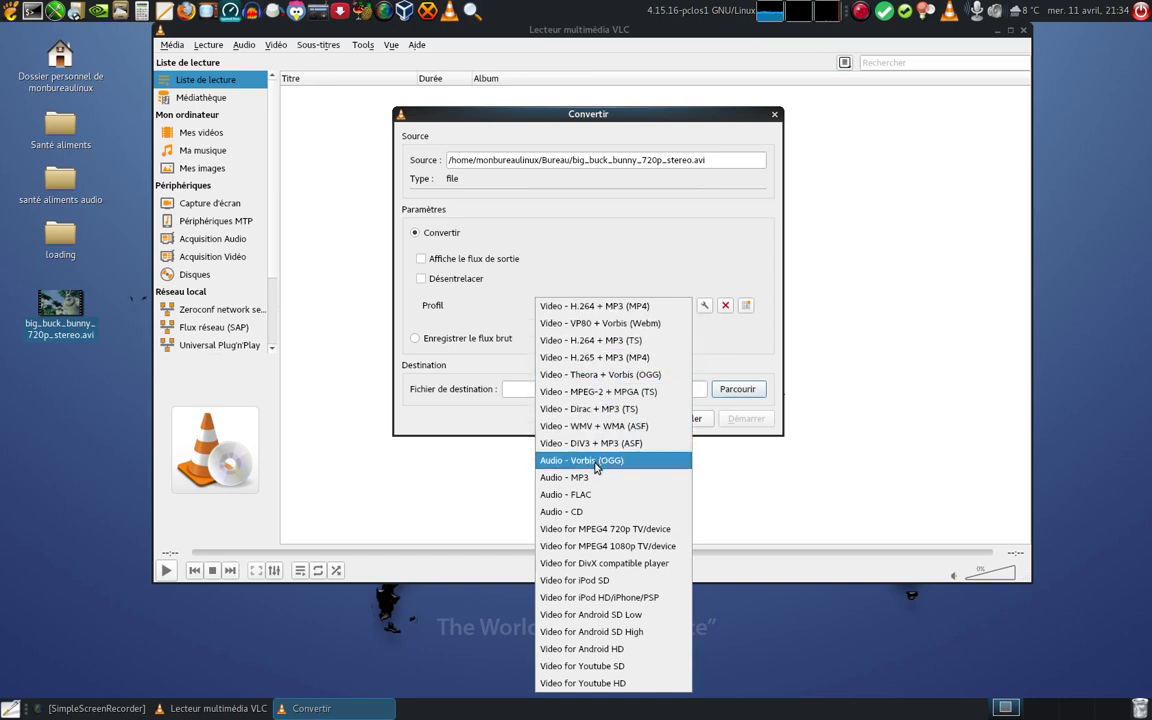
pyautogui.click(588, 512)
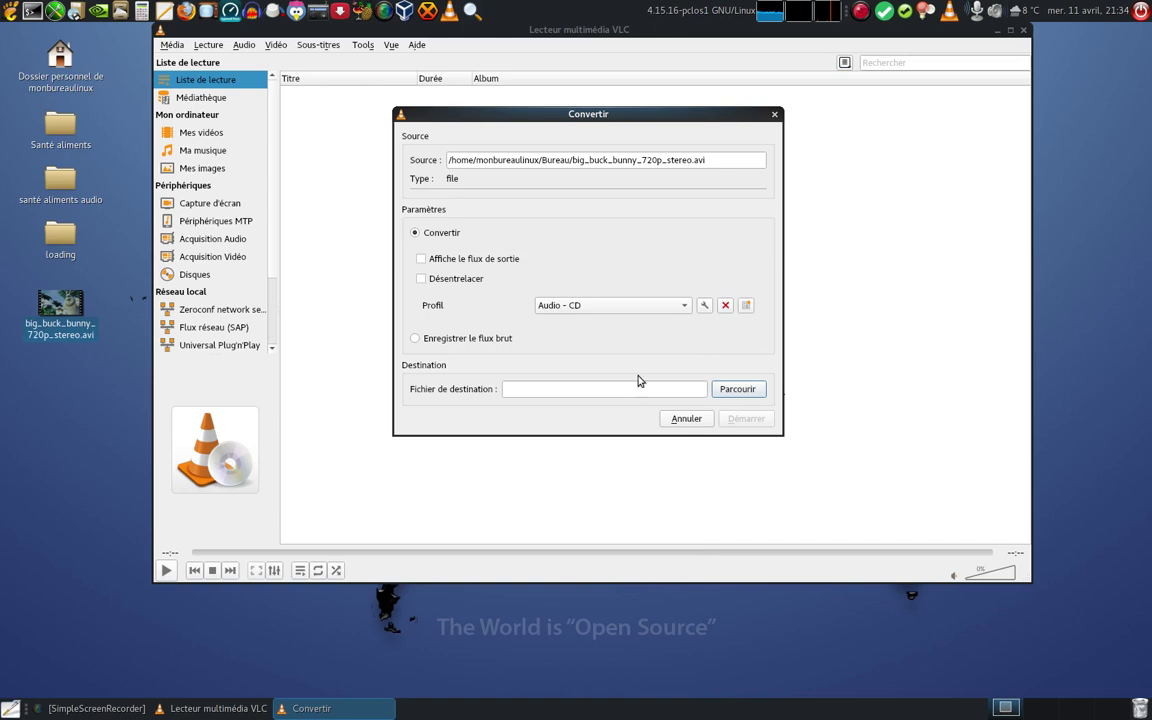
# - Edit the Audio - CD profile, keeping the WAV audio codec and a sample rate of 48000 Hz
pyautogui.click(704, 306)
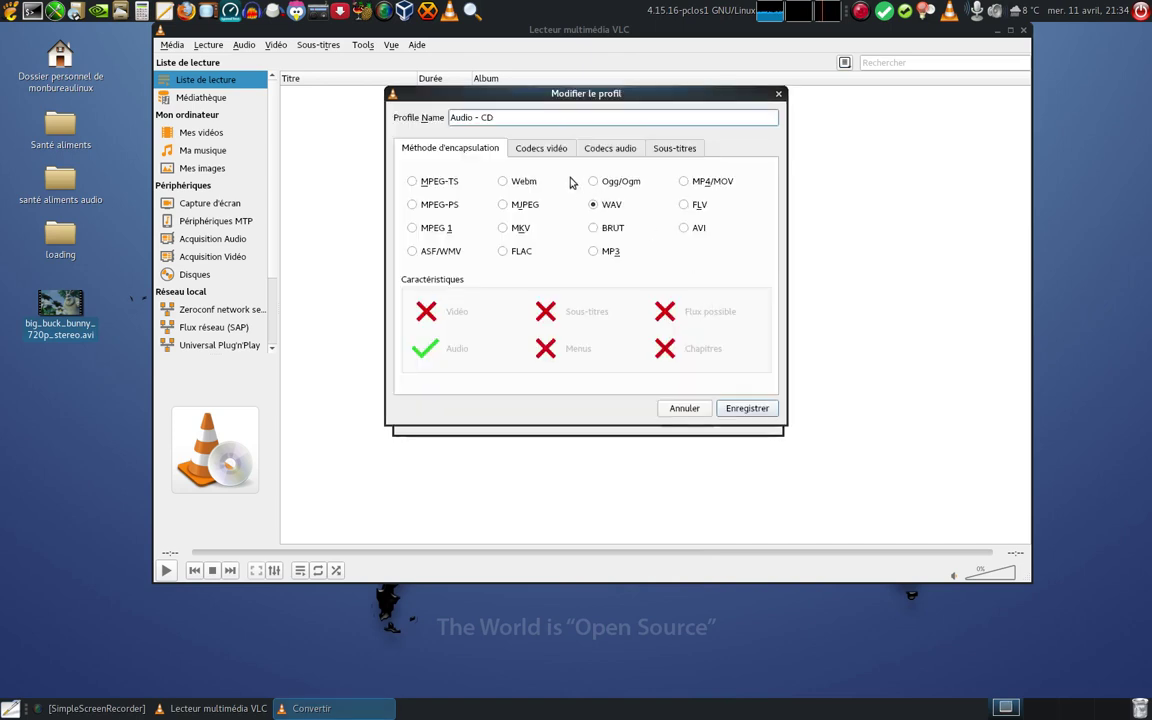
pyautogui.click(612, 150)
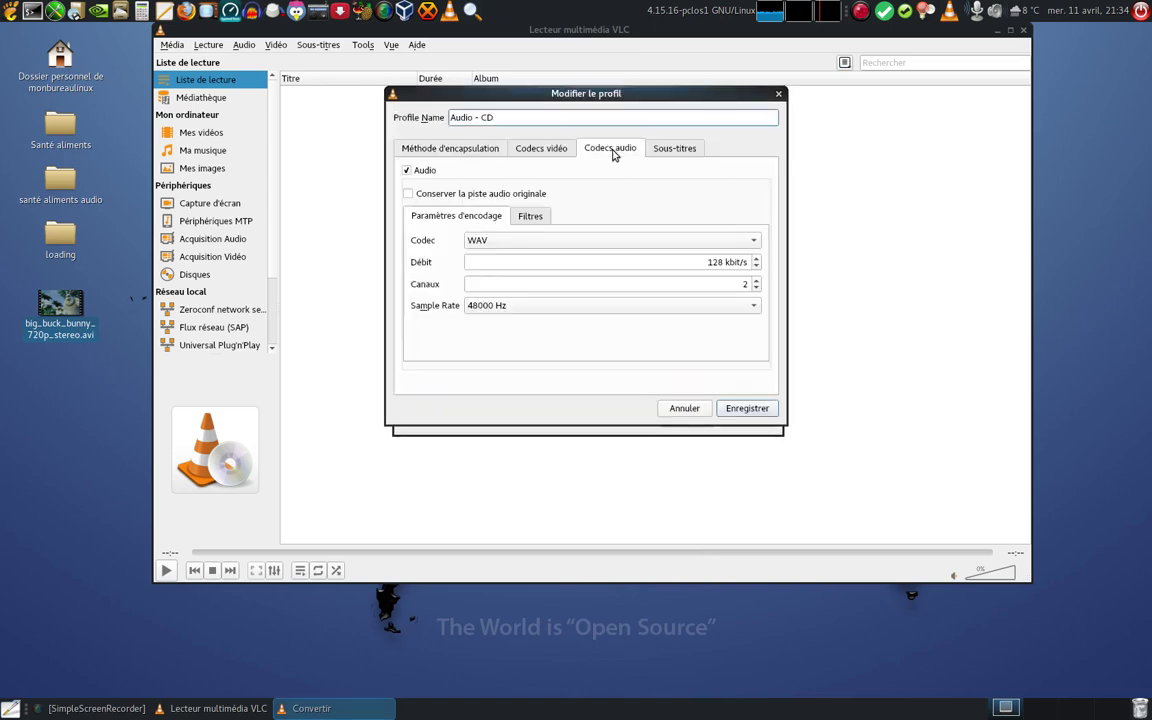
pyautogui.click(490, 243)
pyautogui.click(494, 245)
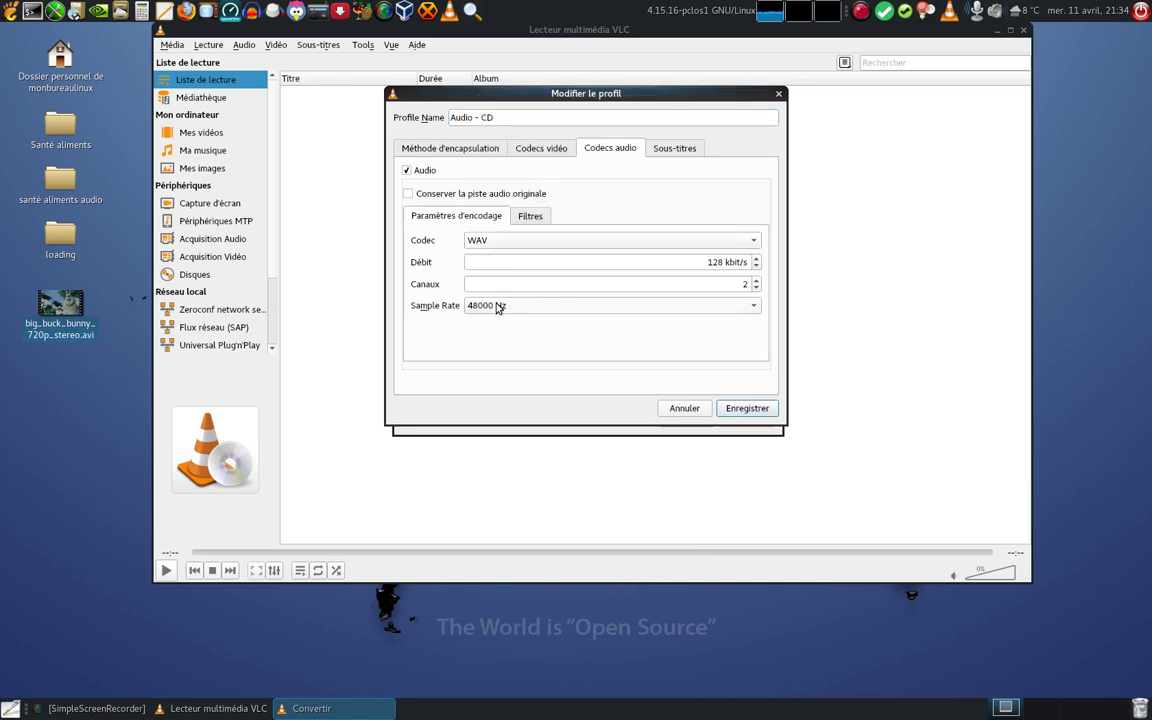
pyautogui.click(497, 307)
pyautogui.click(496, 289)
pyautogui.click(497, 310)
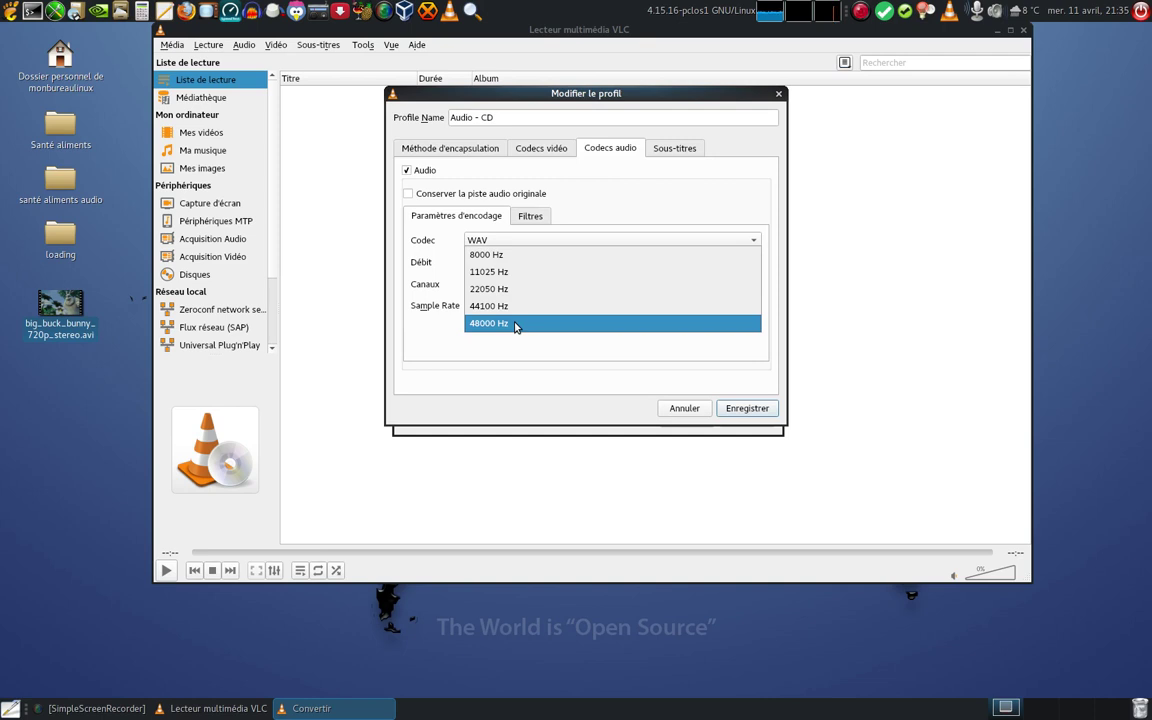
pyautogui.click(516, 323)
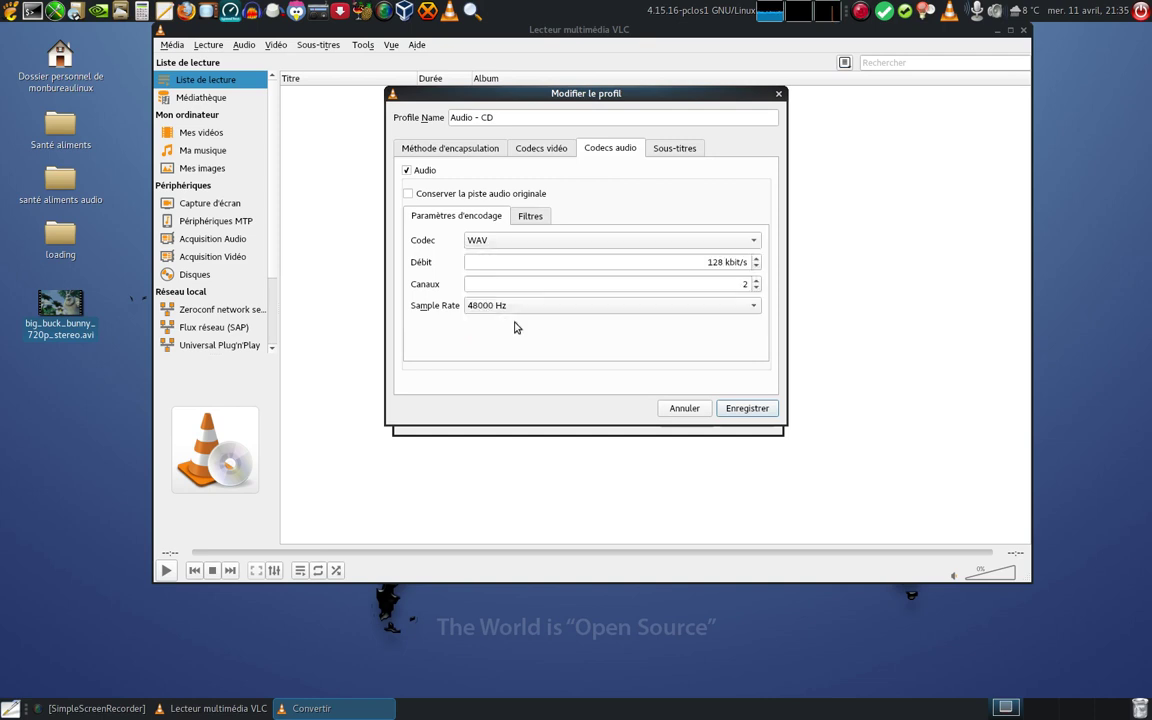
# - Review the profile's available audio filters without enabling any, and save the profile
pyautogui.click(528, 219)
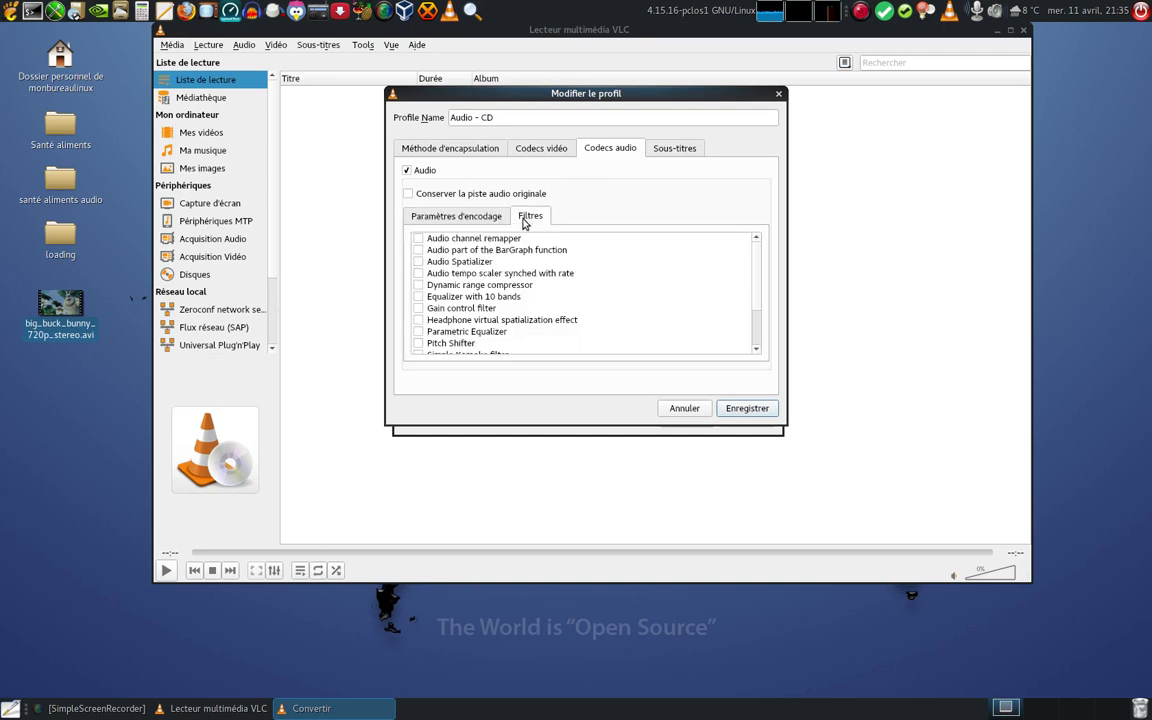
pyautogui.click(466, 219)
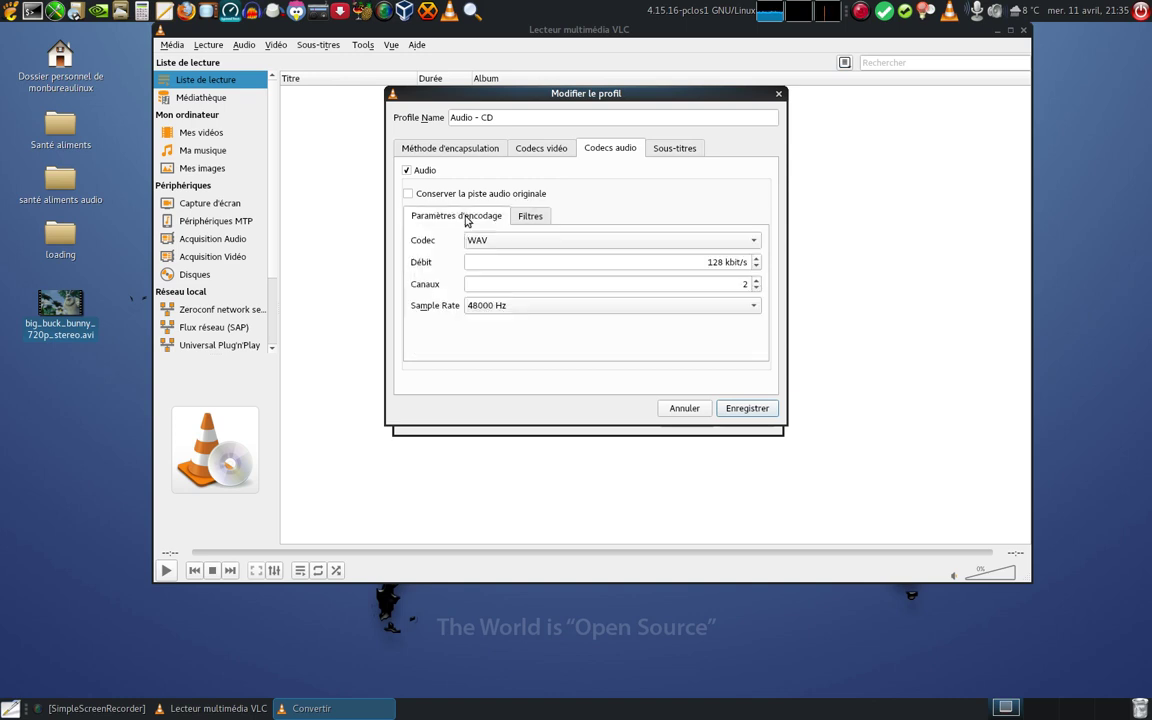
pyautogui.click(748, 409)
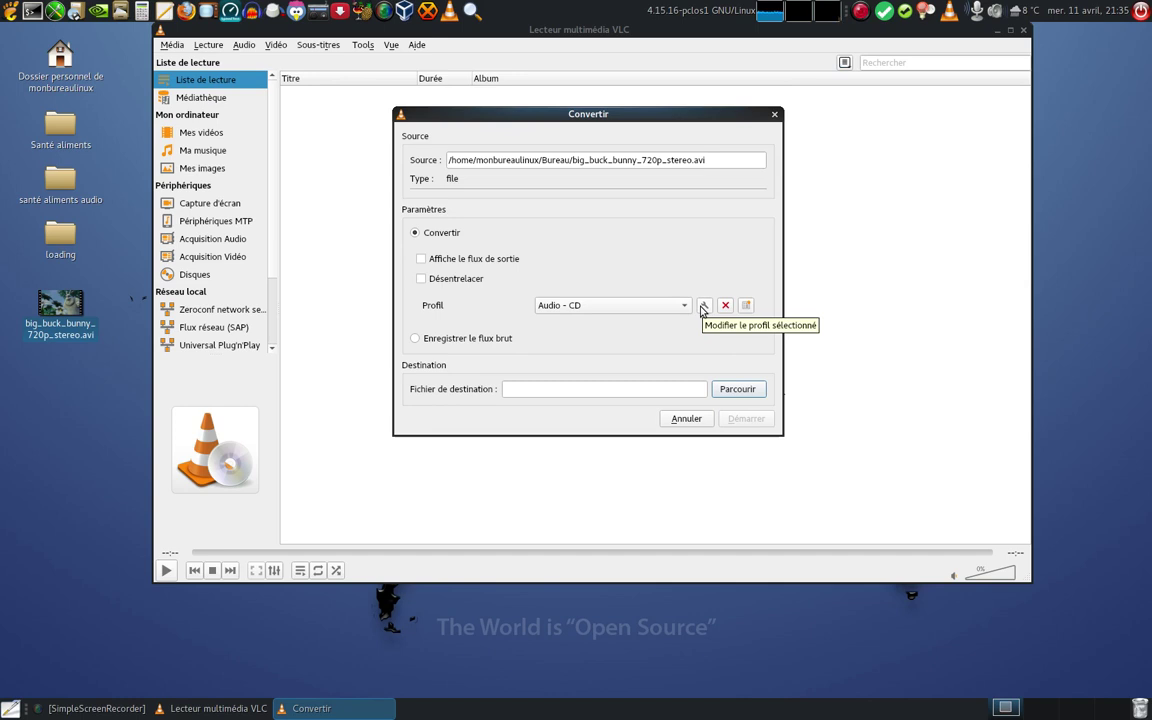
# - Keep the Audio - CD profile with vlc in the Bureau folder as the destination file, and run the conversion before closing VLC
pyautogui.click(616, 305)
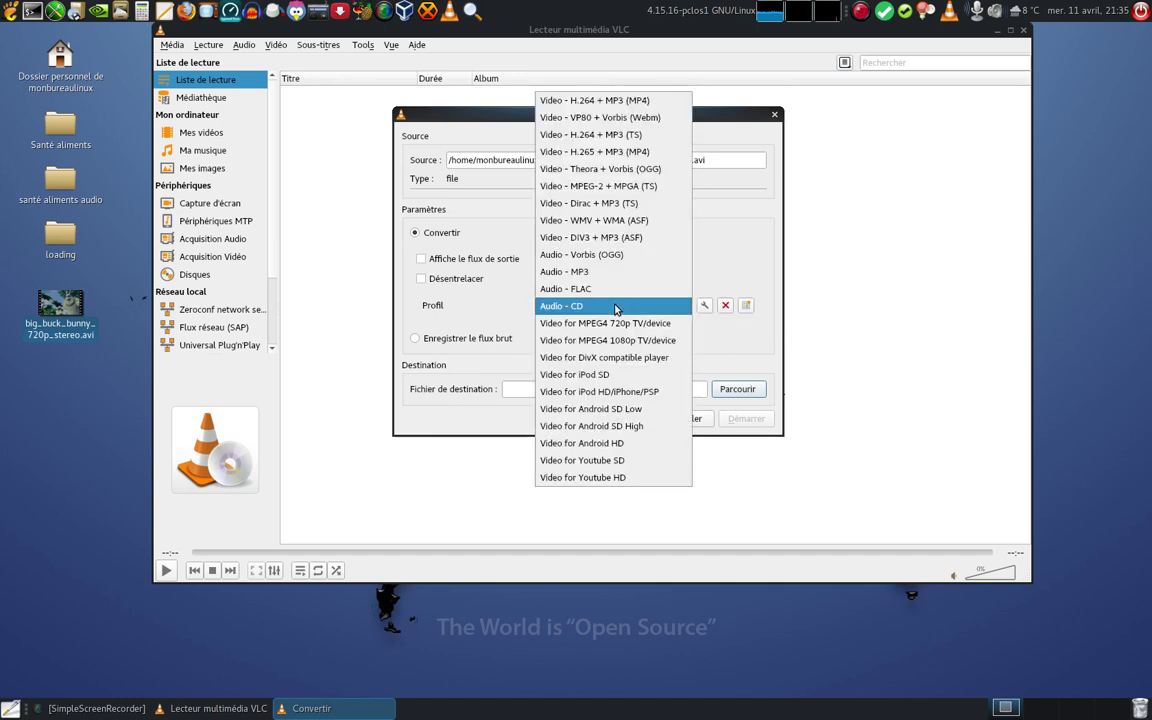
pyautogui.click(616, 306)
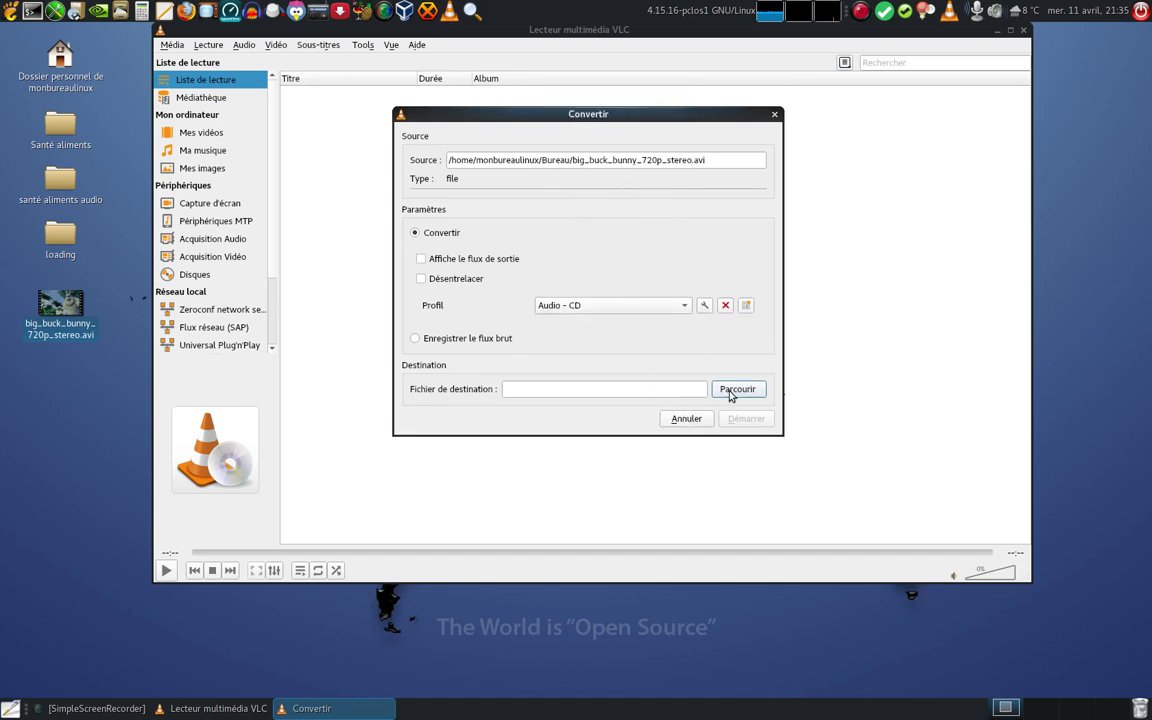
pyautogui.click(731, 392)
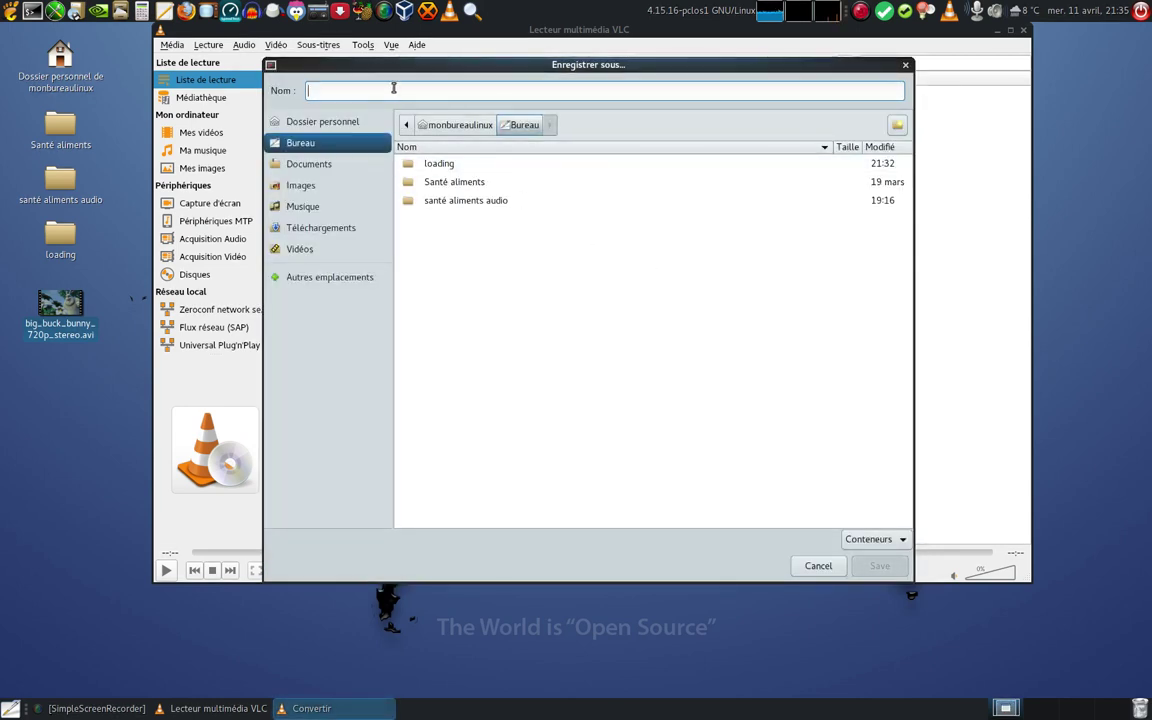
pyautogui.write('vlc')
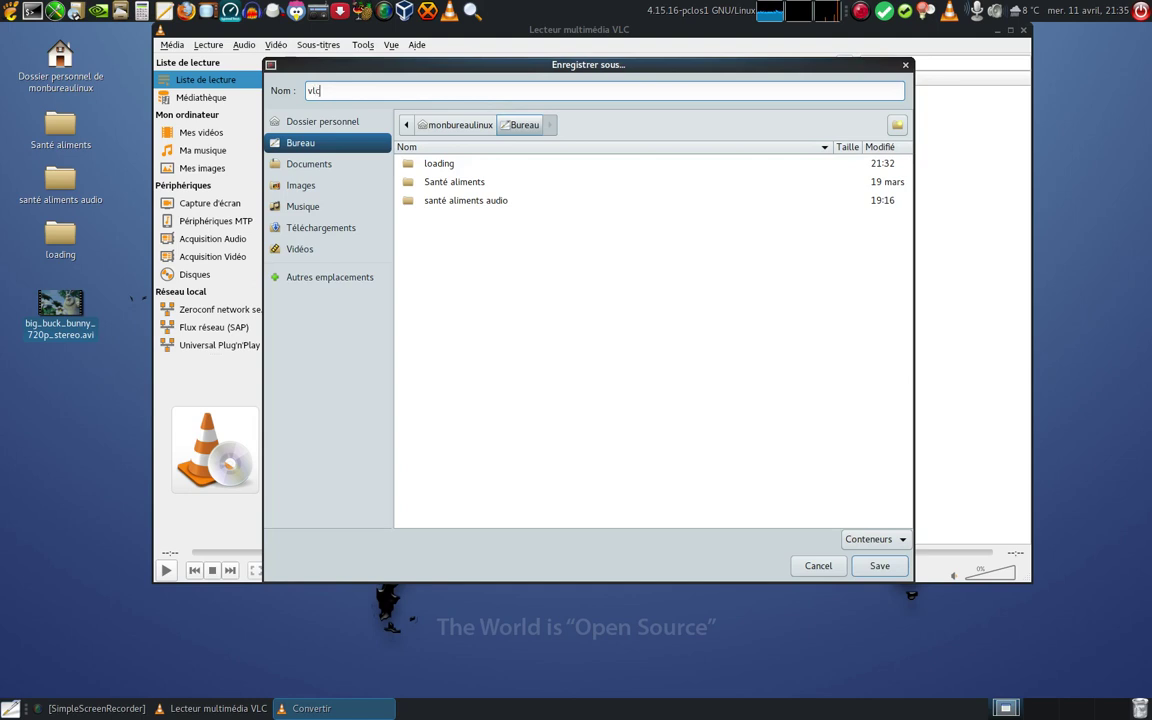
pyautogui.click(880, 566)
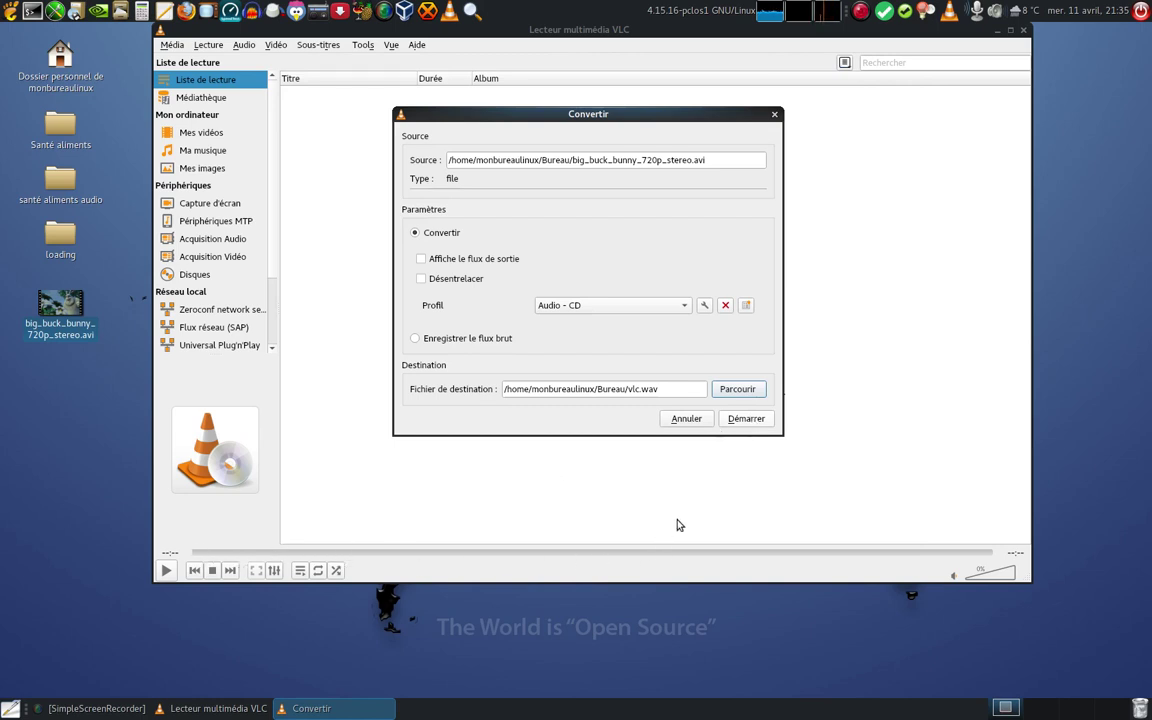
pyautogui.click(746, 421)
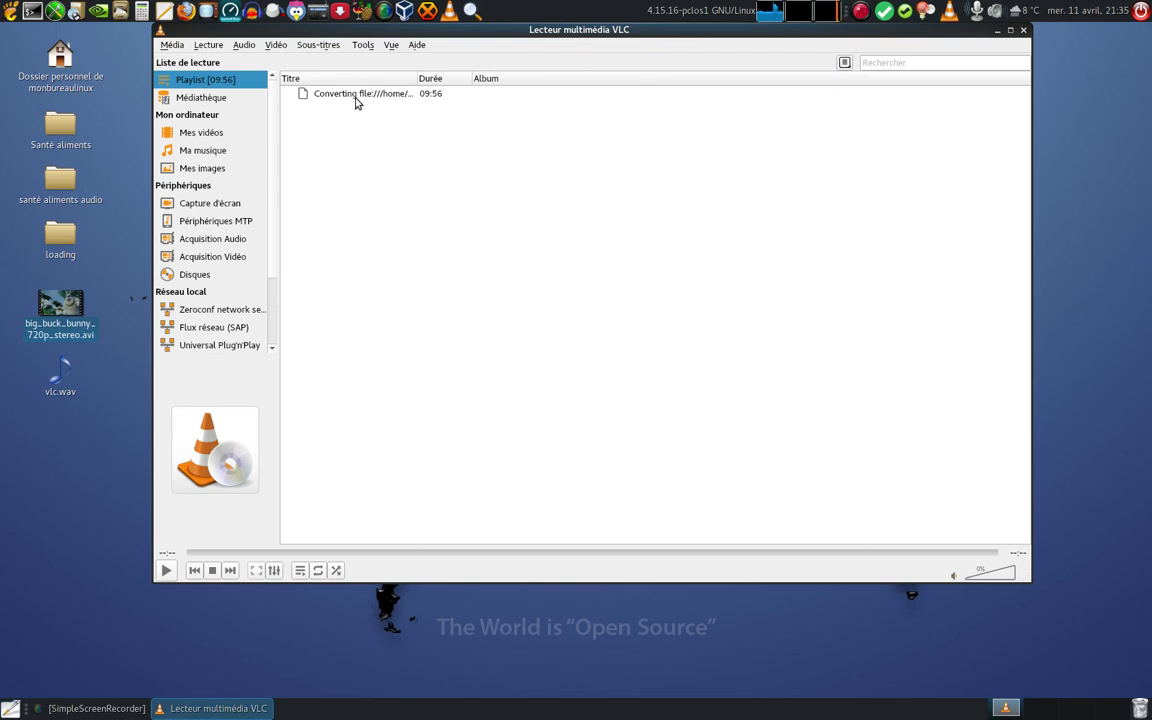
pyautogui.click(1023, 30)
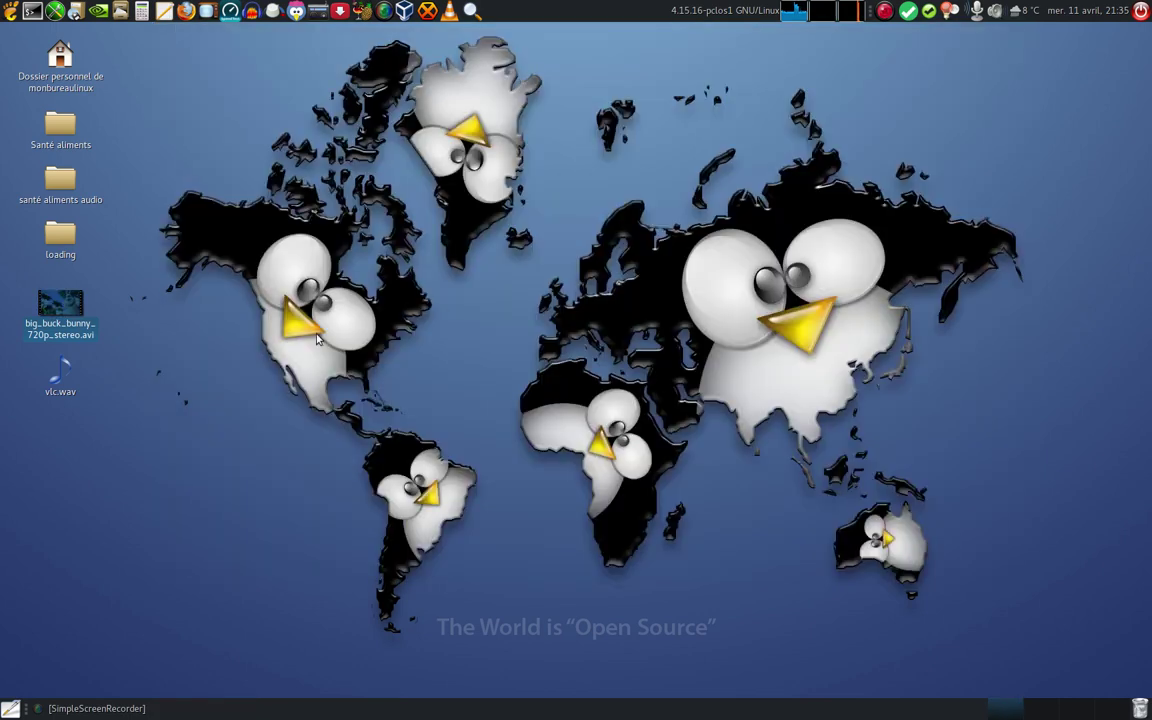
# - Inspect the format, bit rate and sample rate of vlc.wav in MediaInfo, and close it
pyautogui.rightClick(62, 372)
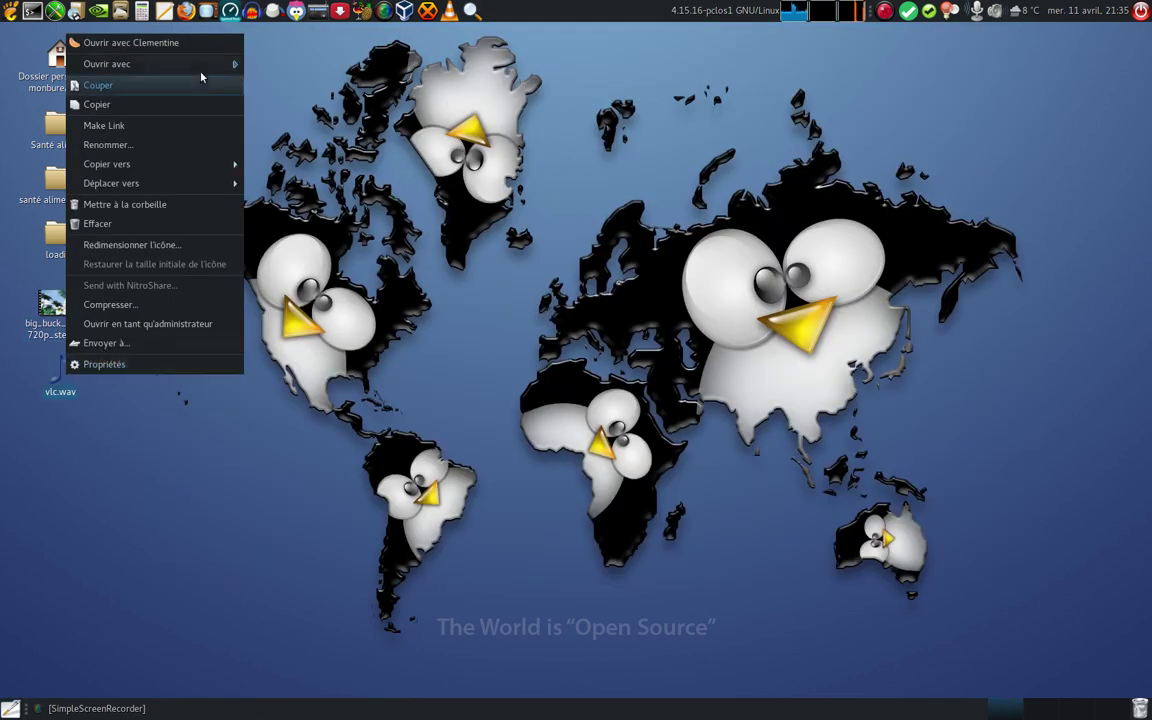
pyautogui.moveTo(211, 74)
pyautogui.click(338, 103)
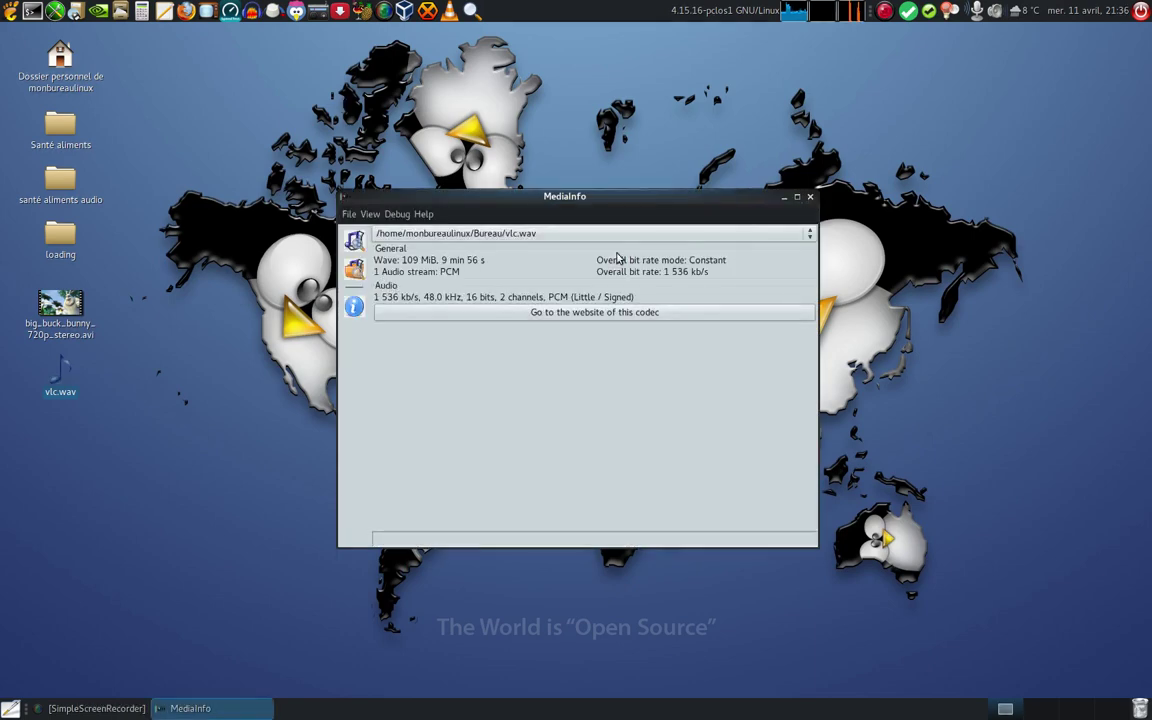
pyautogui.click(810, 197)
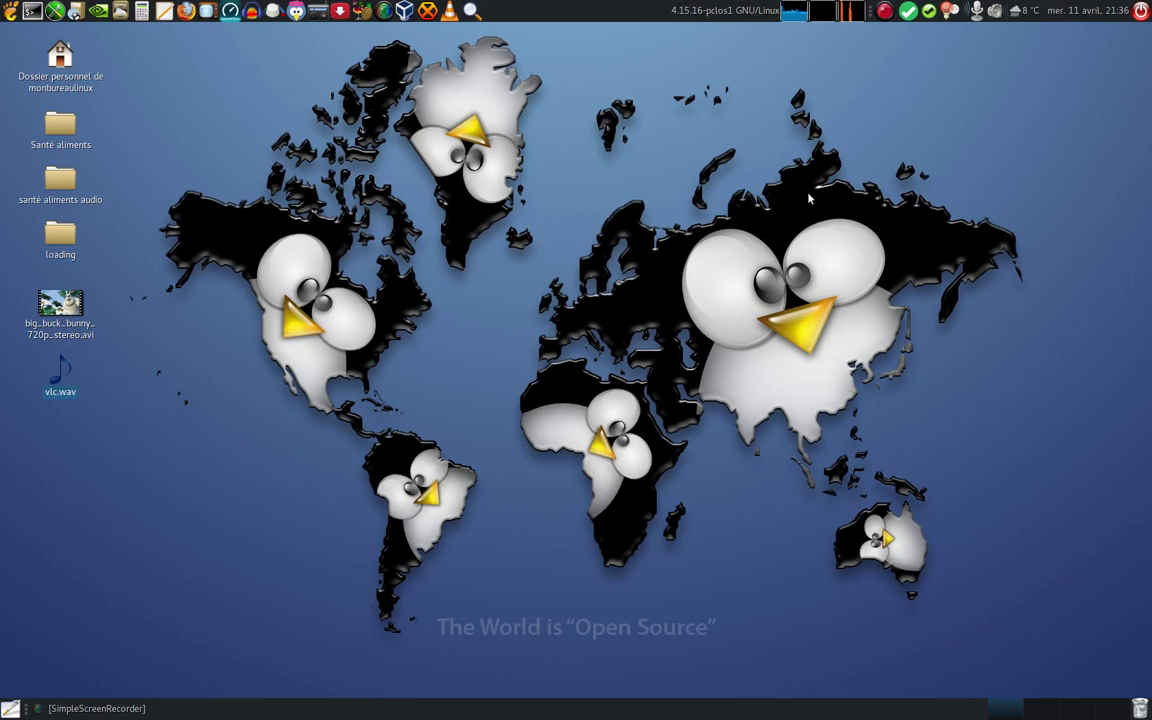
# - Add big_buck_bunny_720p_stereo.avi as a source file in MKVToolNix GUI and exclude its video track, keeping only the MP3 audio
pyautogui.click(8, 14)
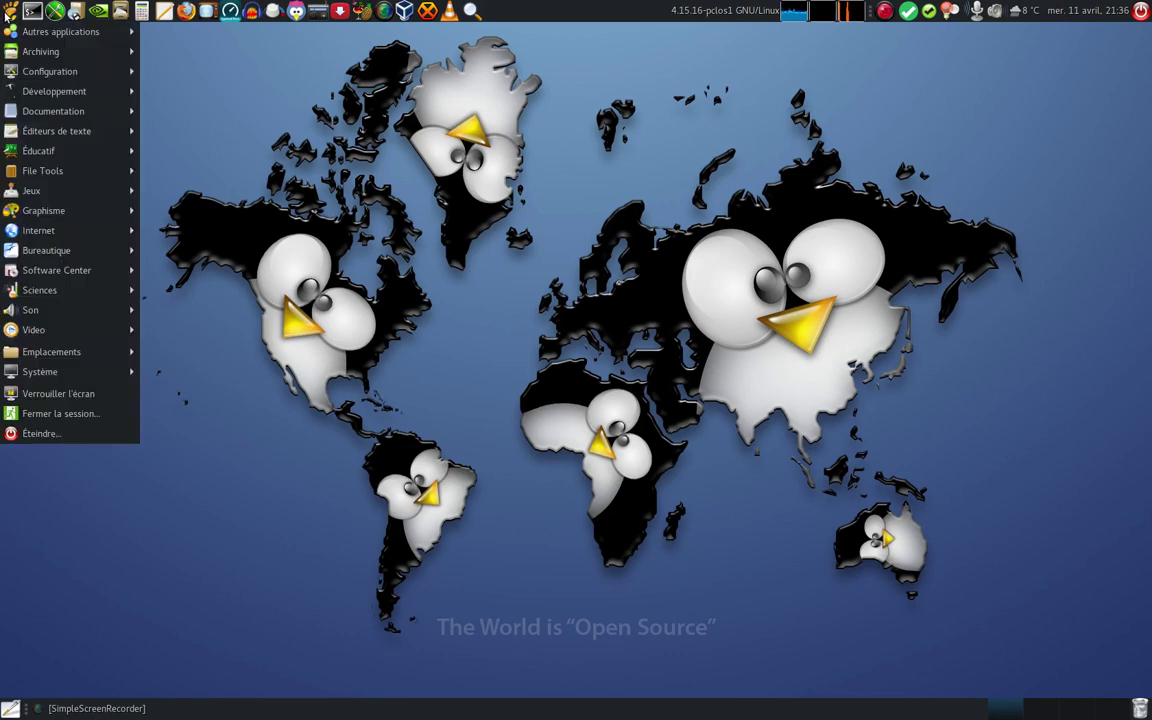
pyautogui.moveTo(40, 330)
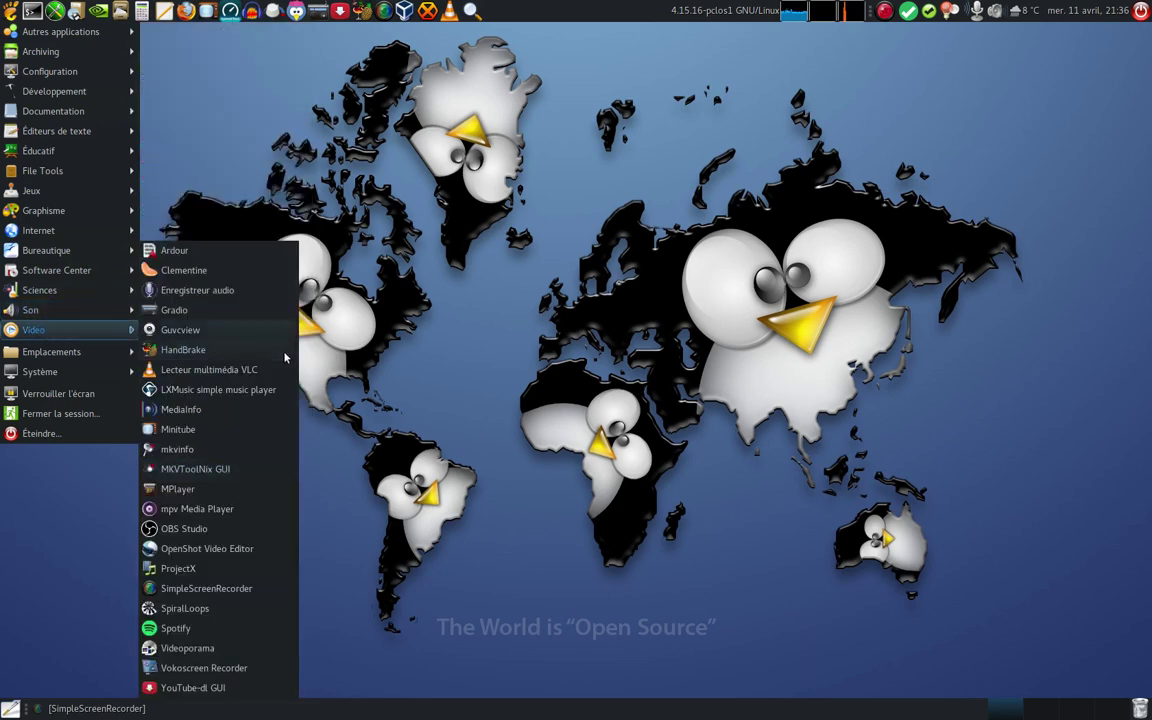
pyautogui.click(240, 468)
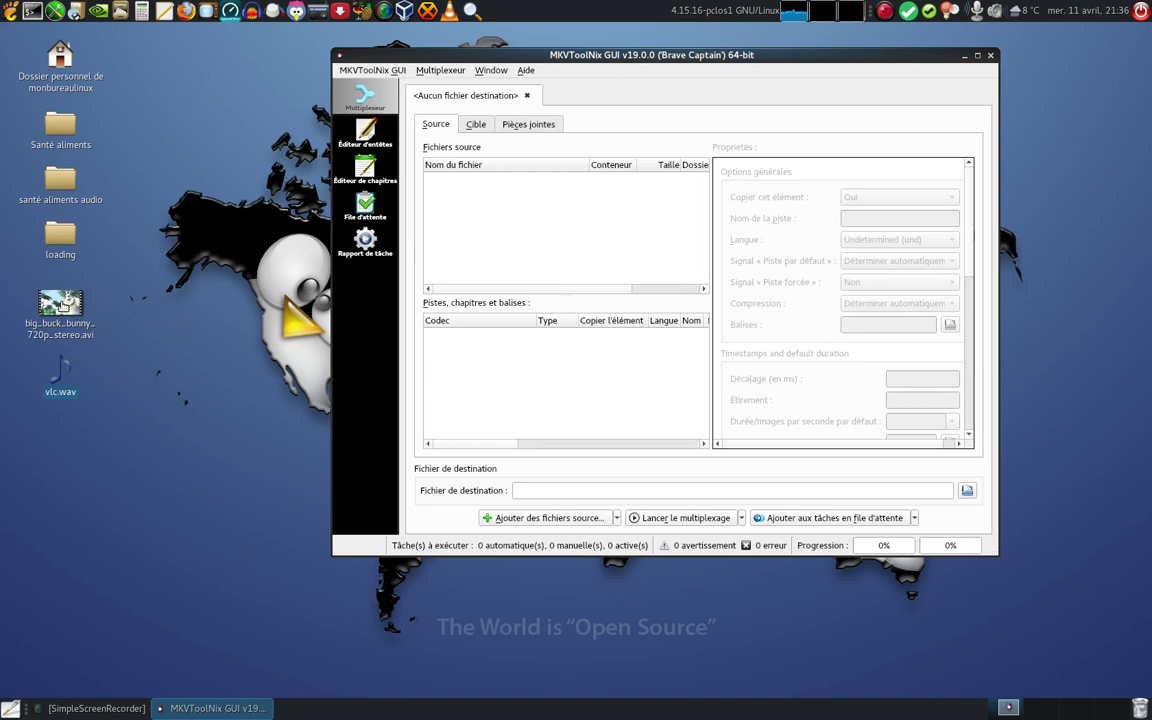
pyautogui.click(62, 310)
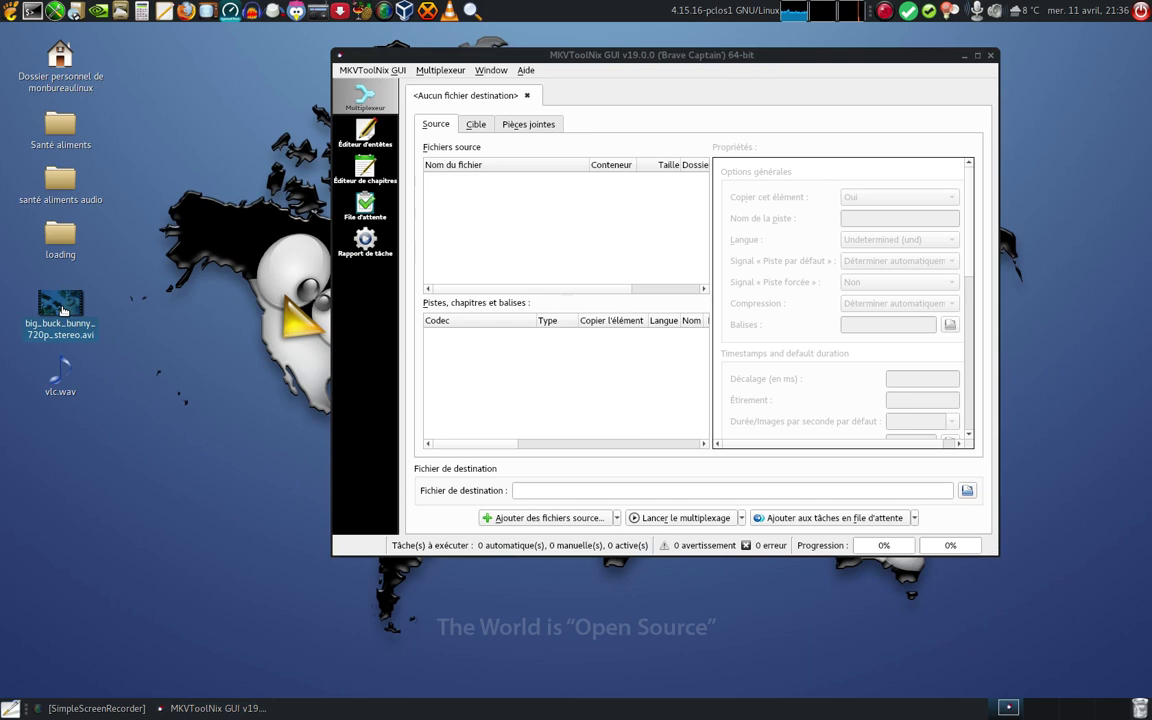
pyautogui.moveTo(62, 310); pyautogui.dragTo(506, 250)
pyautogui.moveTo(508, 240); pyautogui.dragTo(509, 243)
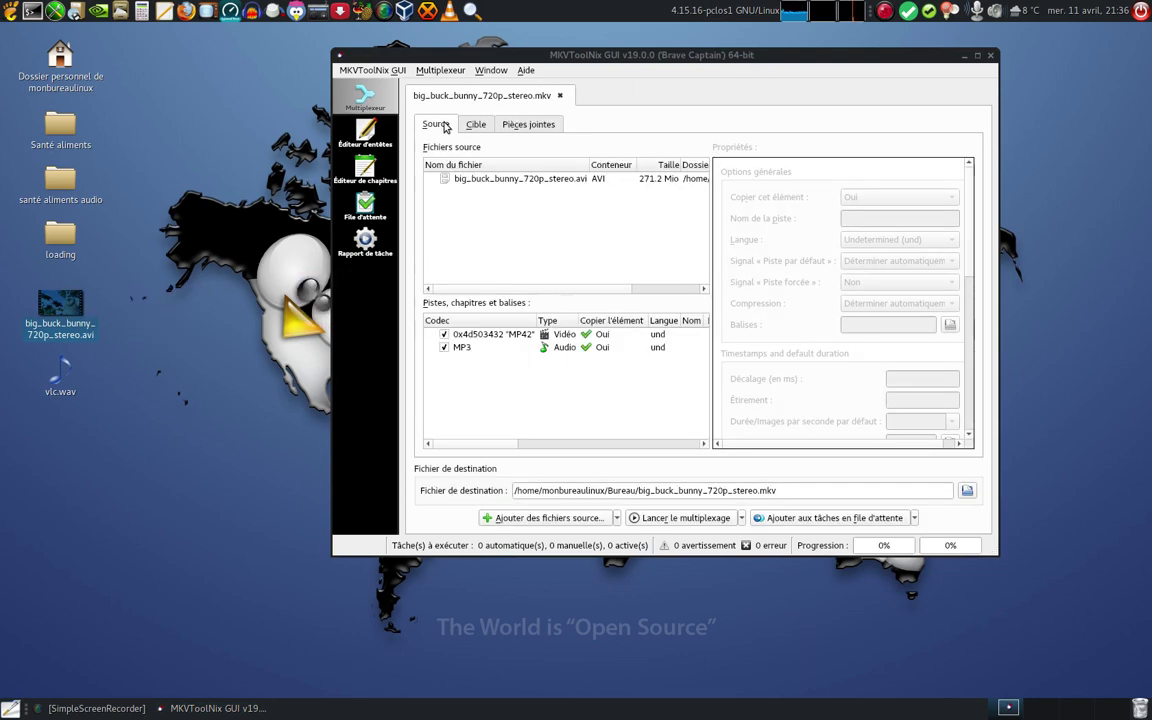
pyautogui.click(503, 185)
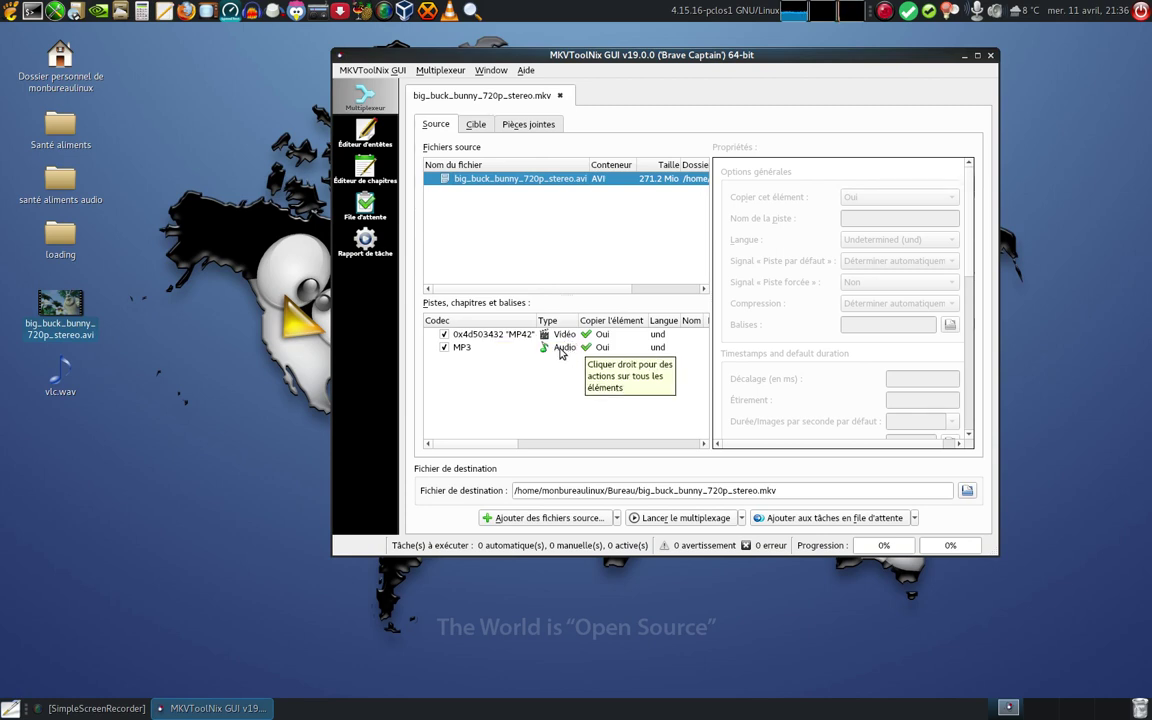
pyautogui.click(444, 335)
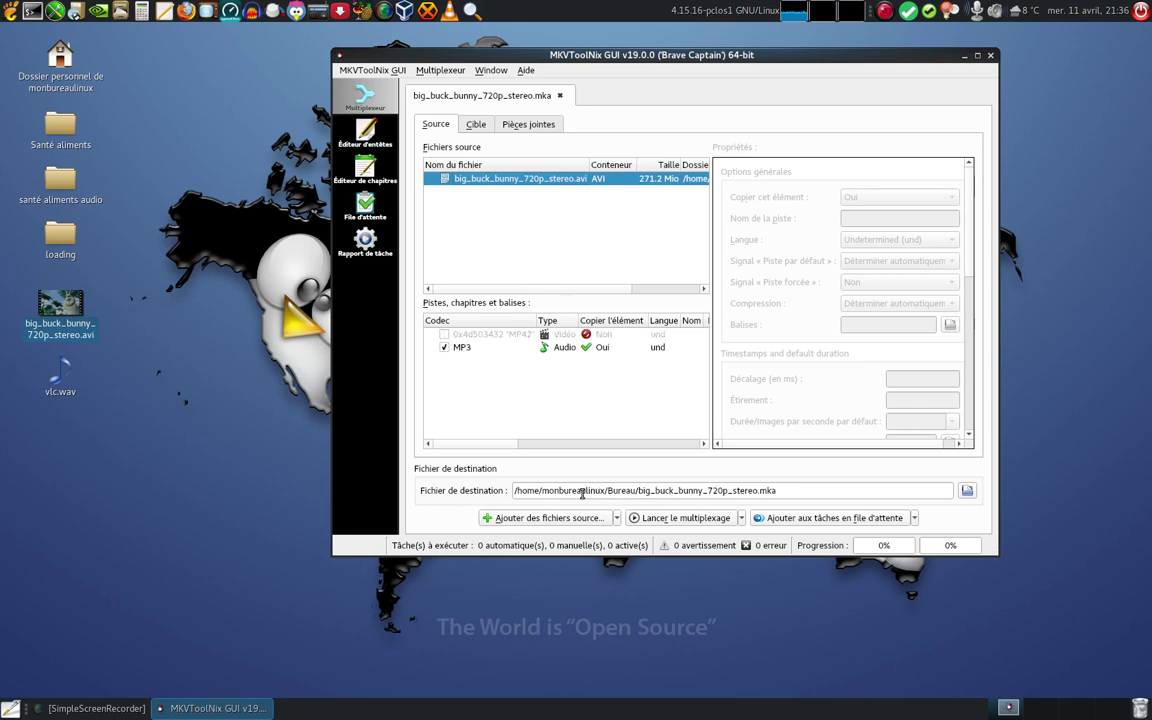
# - Set the destination file to mkv.mp3 in the Bureau folder, run the multiplexing, and close MKVToolNix GUI
pyautogui.click(790, 492)
pyautogui.press('BackSpace')
pyautogui.press('BackSpace')
pyautogui.press('BackSpace')
pyautogui.press('BackSpace')
pyautogui.press('BackSpace')
pyautogui.press('BackSpace')
pyautogui.press('BackSpace')
pyautogui.press('BackSpace')
pyautogui.press('BackSpace')
pyautogui.press('BackSpace')
pyautogui.press('BackSpace')
pyautogui.press('BackSpace')
pyautogui.press('BackSpace')
pyautogui.press('BackSpace')
pyautogui.press('BackSpace')
pyautogui.press('BackSpace')
pyautogui.press('BackSpace')
pyautogui.press('BackSpace')
pyautogui.press('BackSpace')
pyautogui.press('BackSpace')
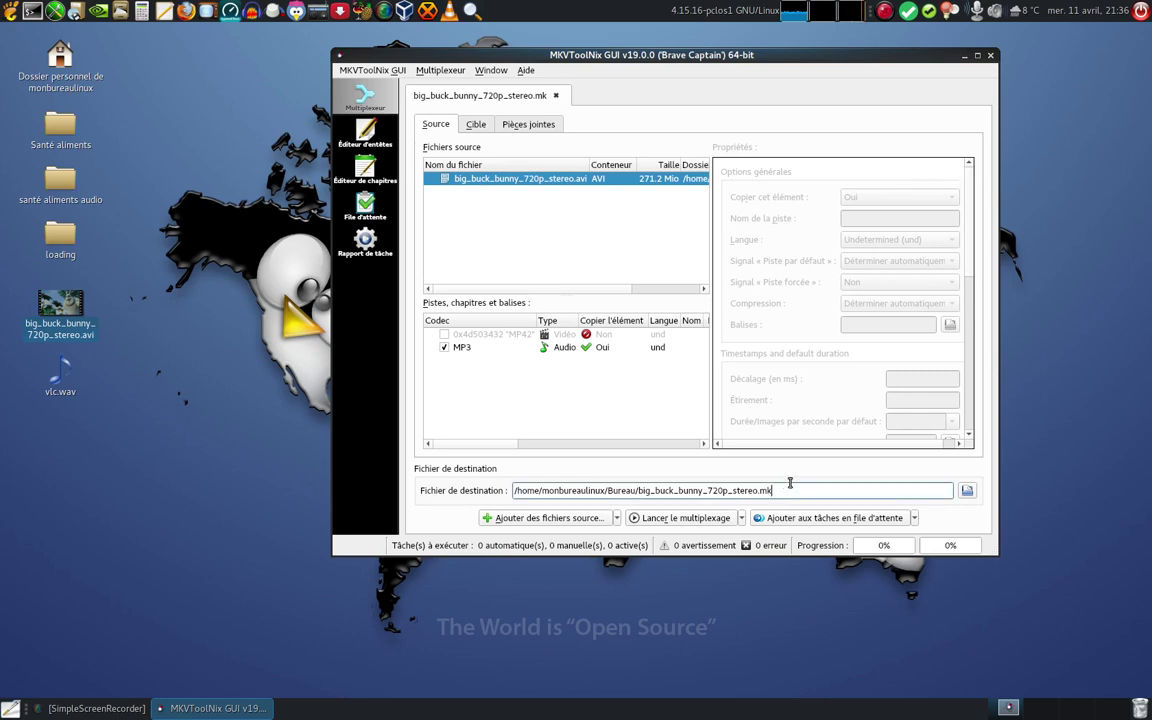
pyautogui.press('BackSpace')
pyautogui.press('BackSpace')
pyautogui.press('BackSpace')
pyautogui.press('BackSpace')
pyautogui.press('BackSpace')
pyautogui.press('BackSpace')
pyautogui.press('BackSpace')
pyautogui.press('BackSpace')
pyautogui.press('BackSpace')
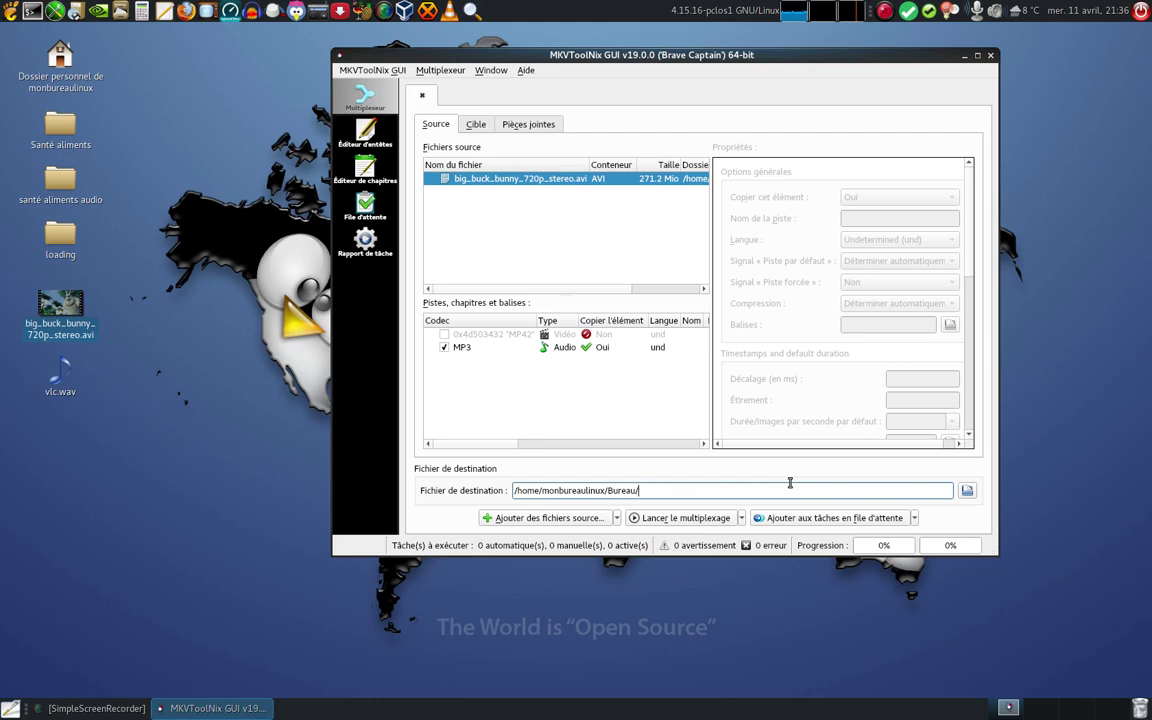
pyautogui.write('mkv.')
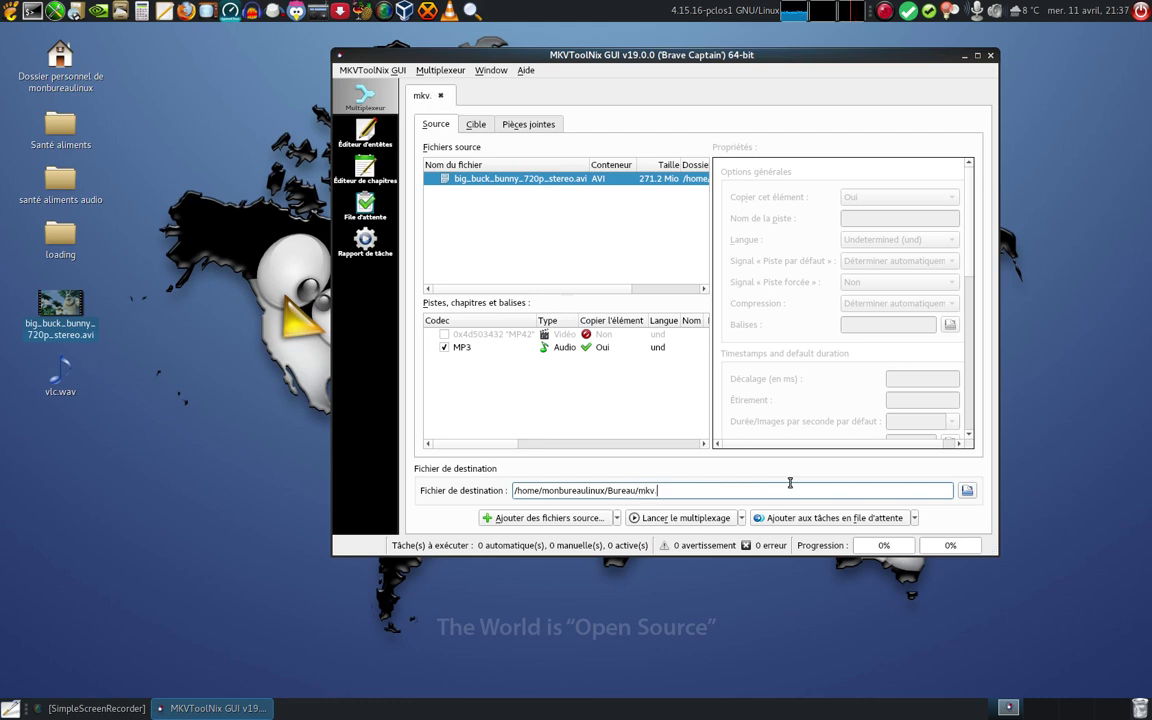
pyautogui.write('mp3')
pyautogui.click(675, 519)
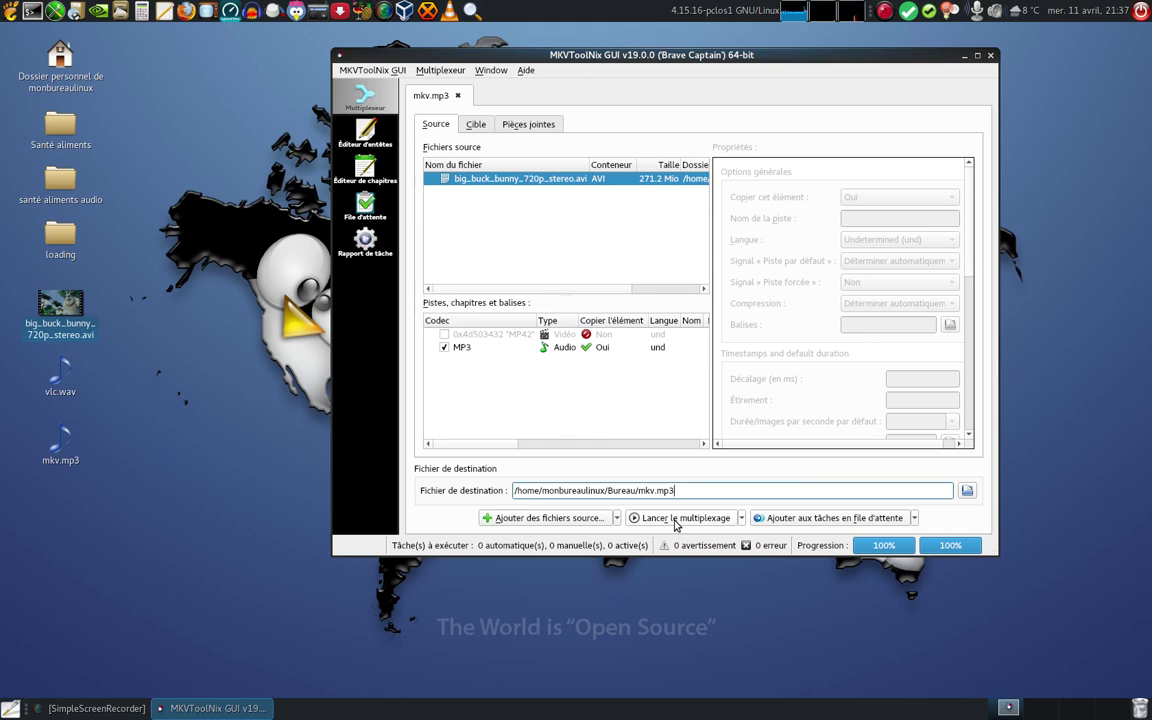
pyautogui.click(990, 56)
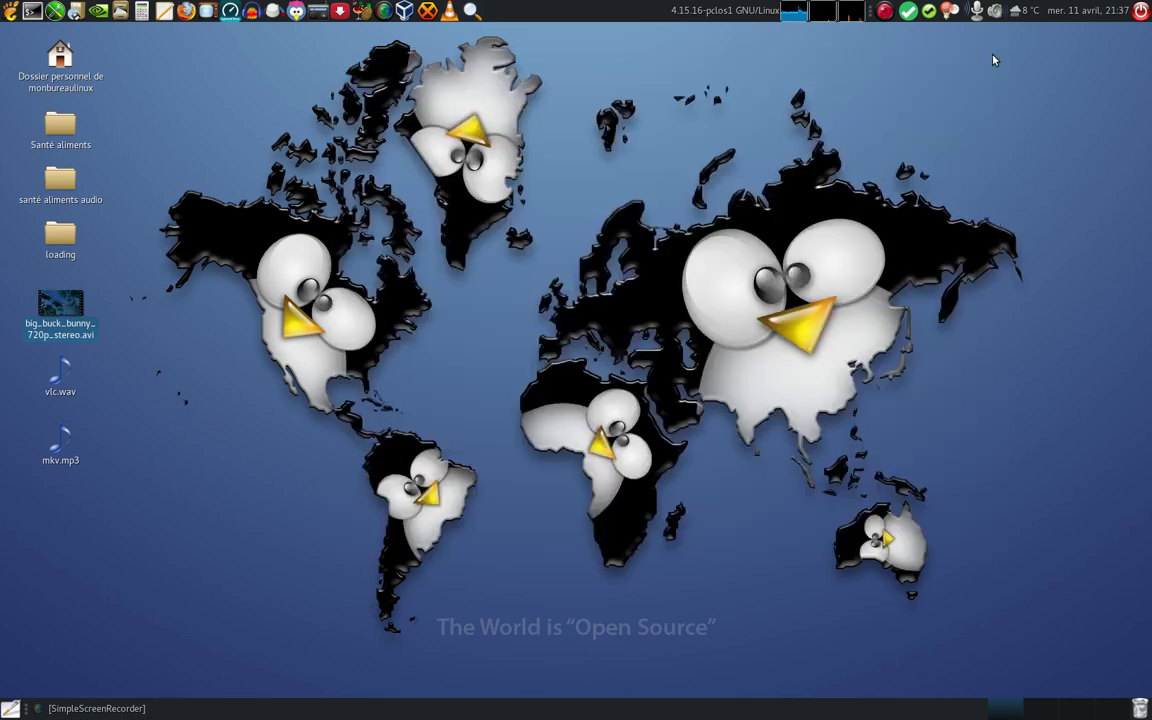
# - Inspect the audio format, bit rate mode and sample rate of mkv.mp3 in MediaInfo, and close it
pyautogui.rightClick(66, 440)
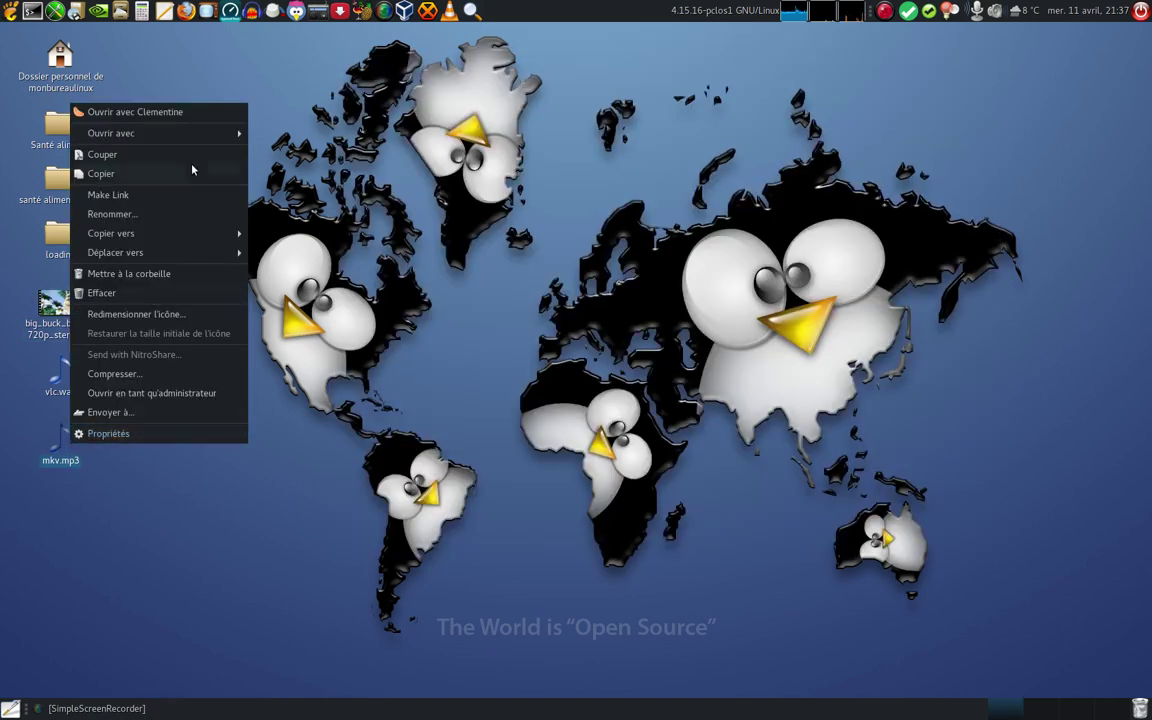
pyautogui.moveTo(216, 140)
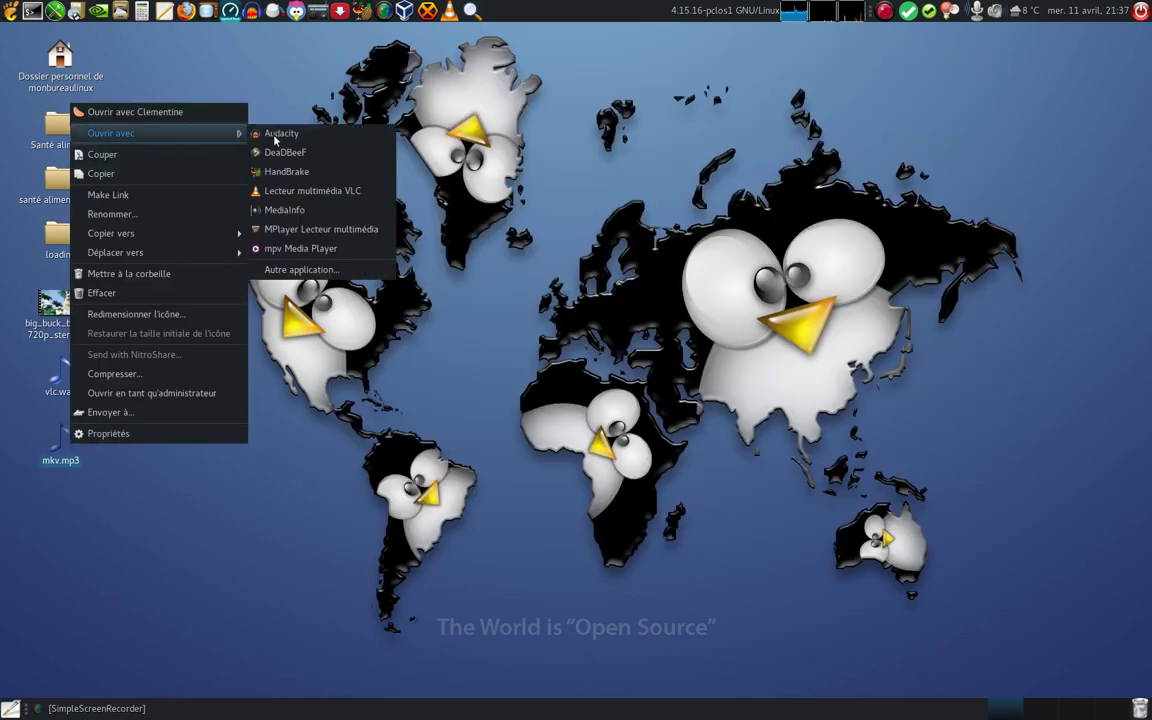
pyautogui.click(313, 211)
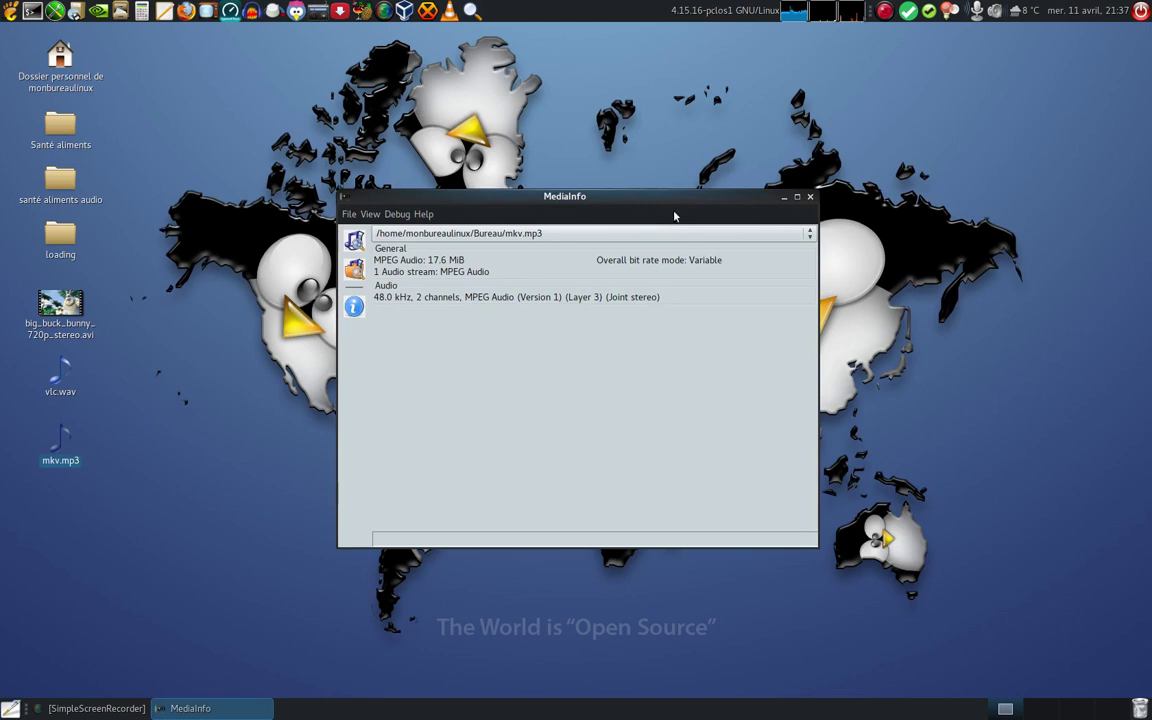
pyautogui.click(810, 197)
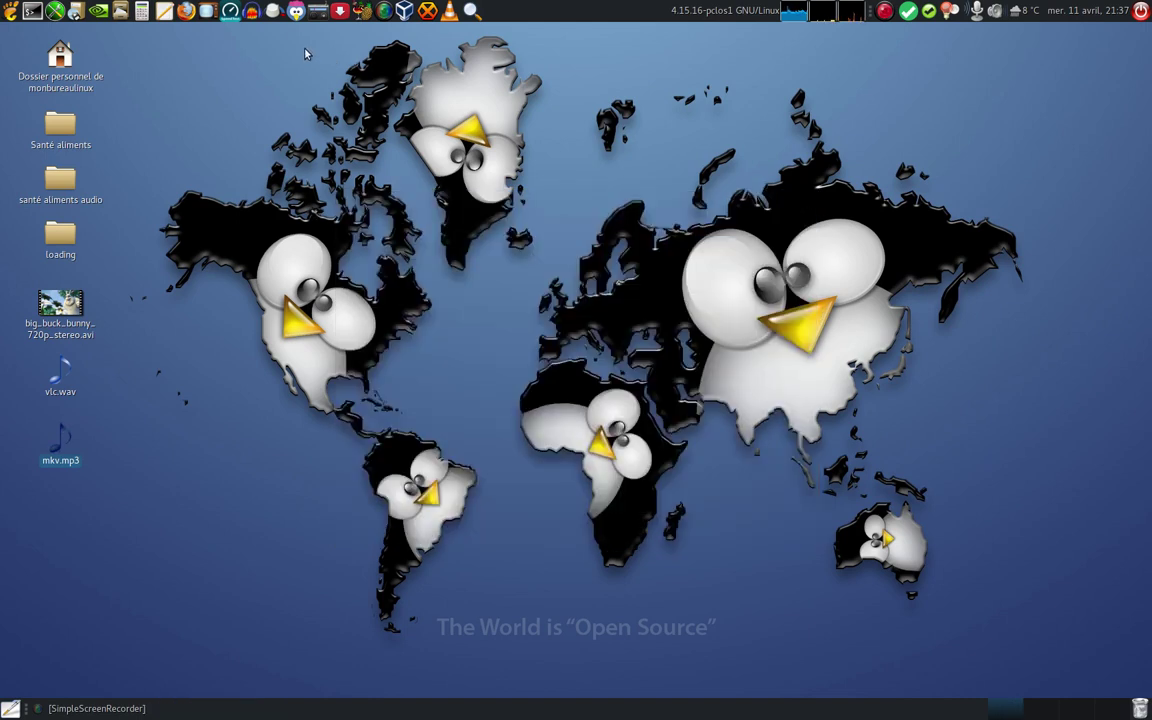
# - Launch Audacity and check its version in the program information, closing that window again
pyautogui.click(253, 12)
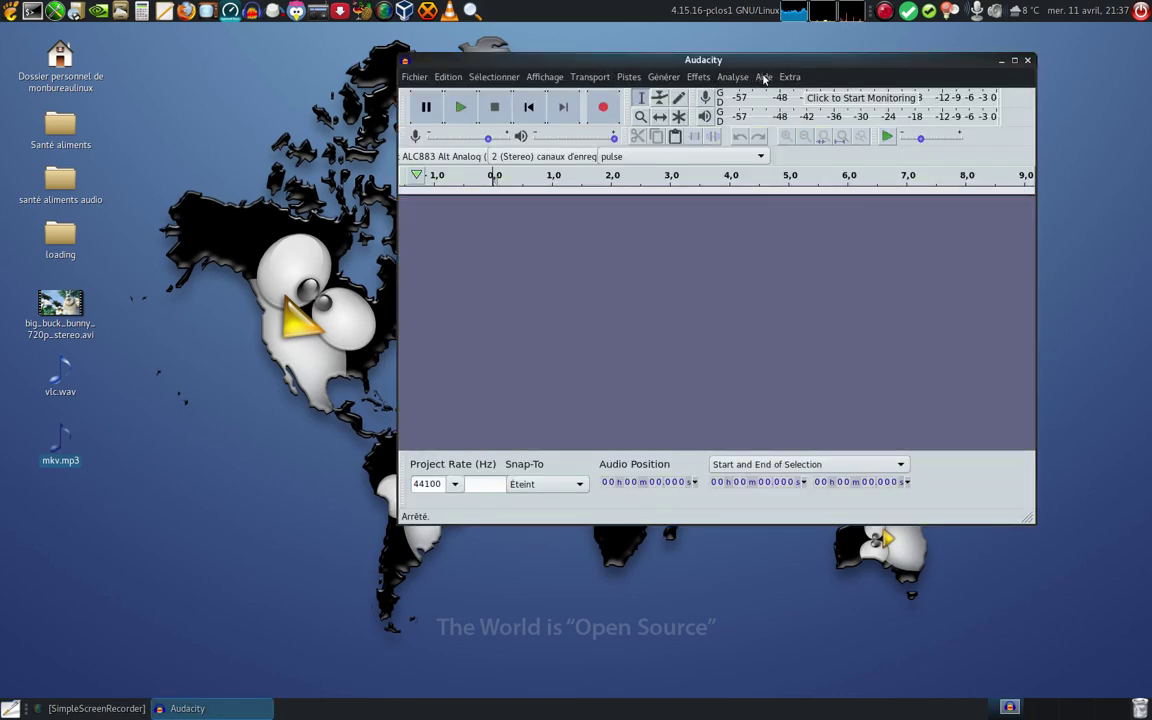
pyautogui.click(763, 78)
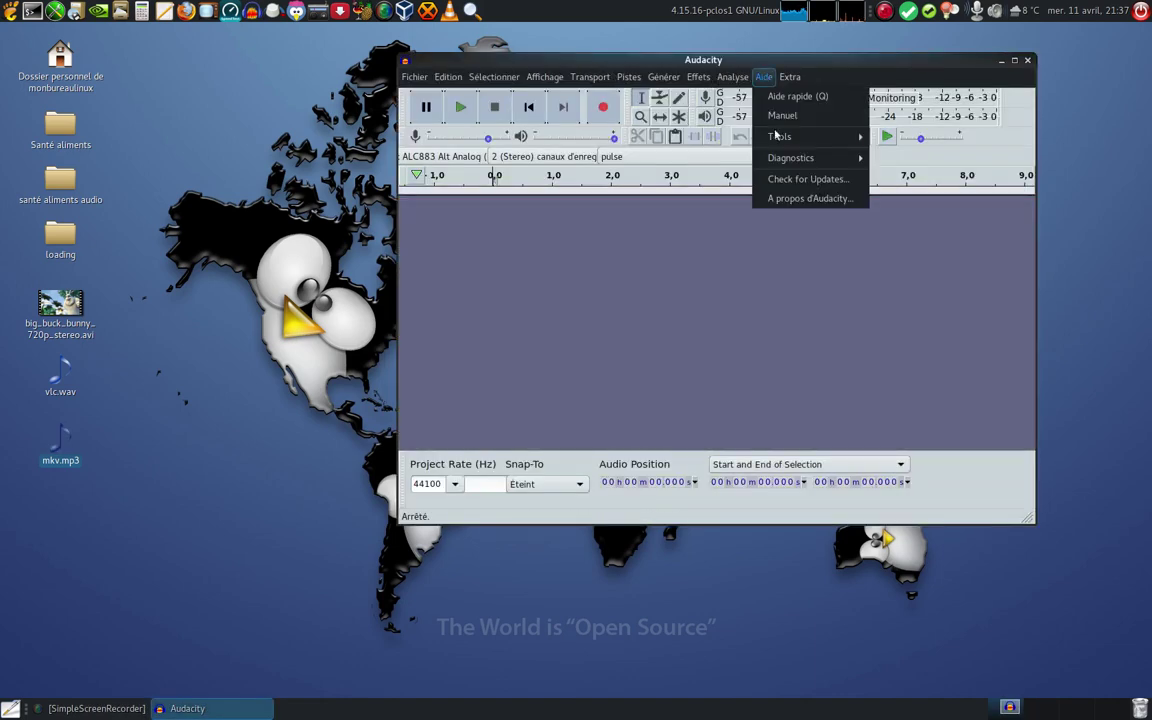
pyautogui.click(818, 198)
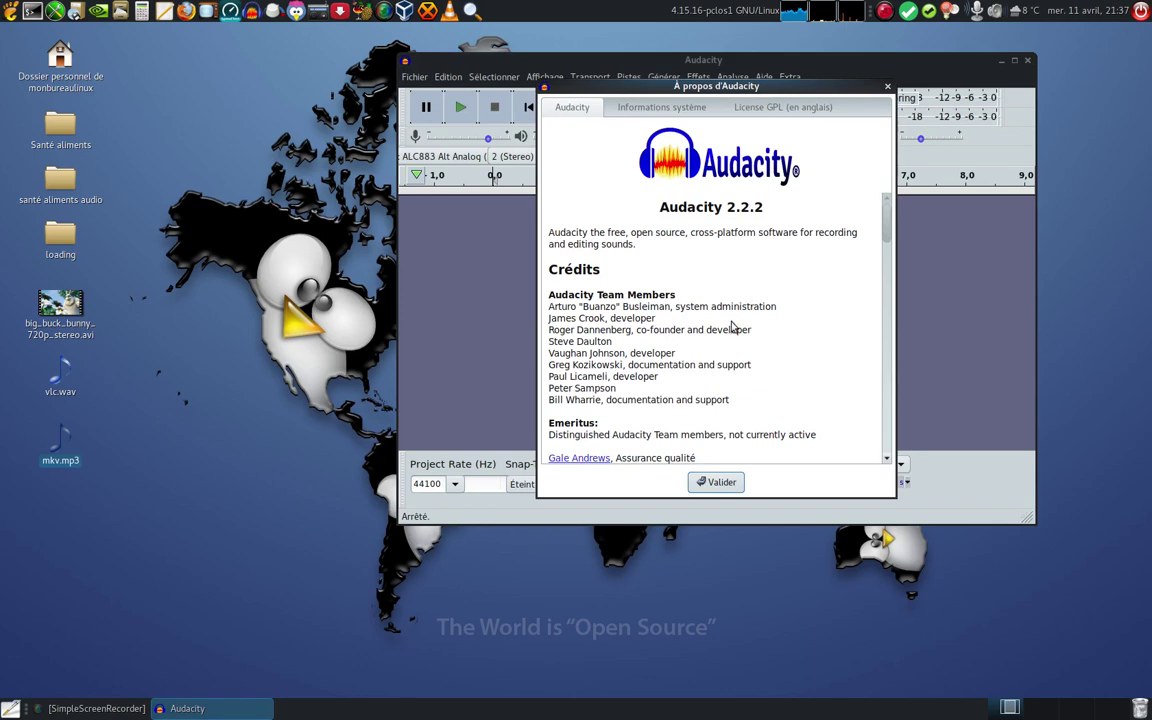
pyautogui.click(716, 483)
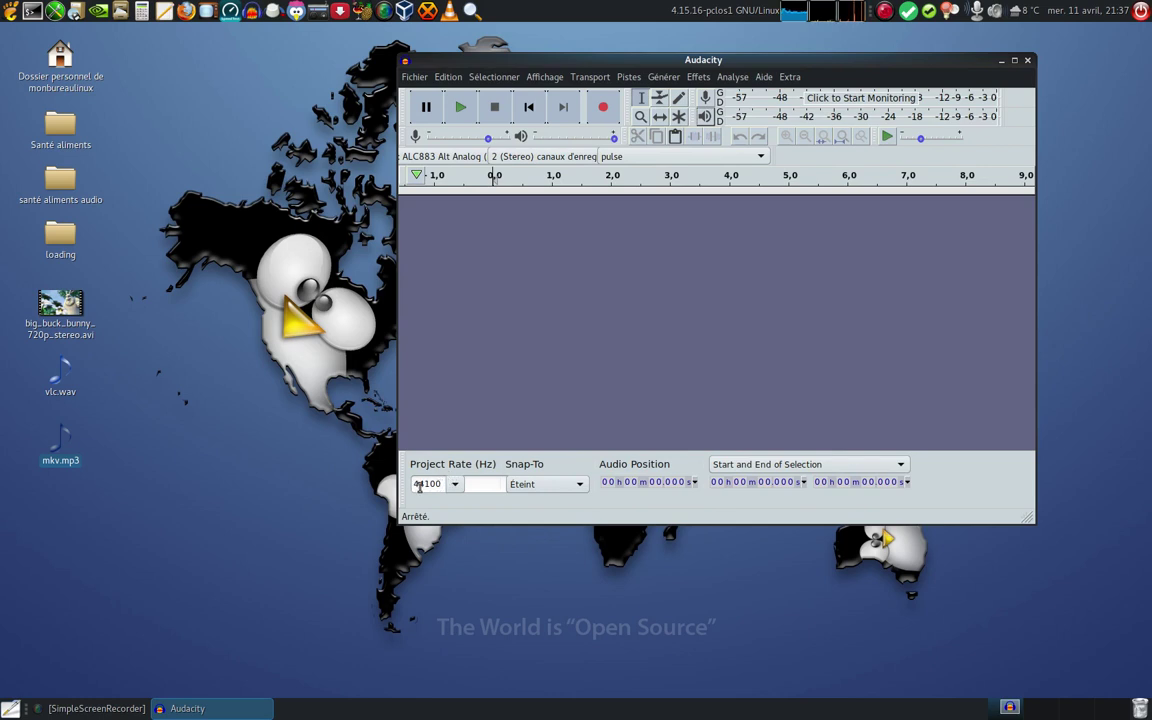
# - Import the audio of big_buck_bunny_720p_stereo.avi into Audacity and select the whole stereo track
pyautogui.click(71, 308)
pyautogui.moveTo(71, 308); pyautogui.dragTo(553, 258)
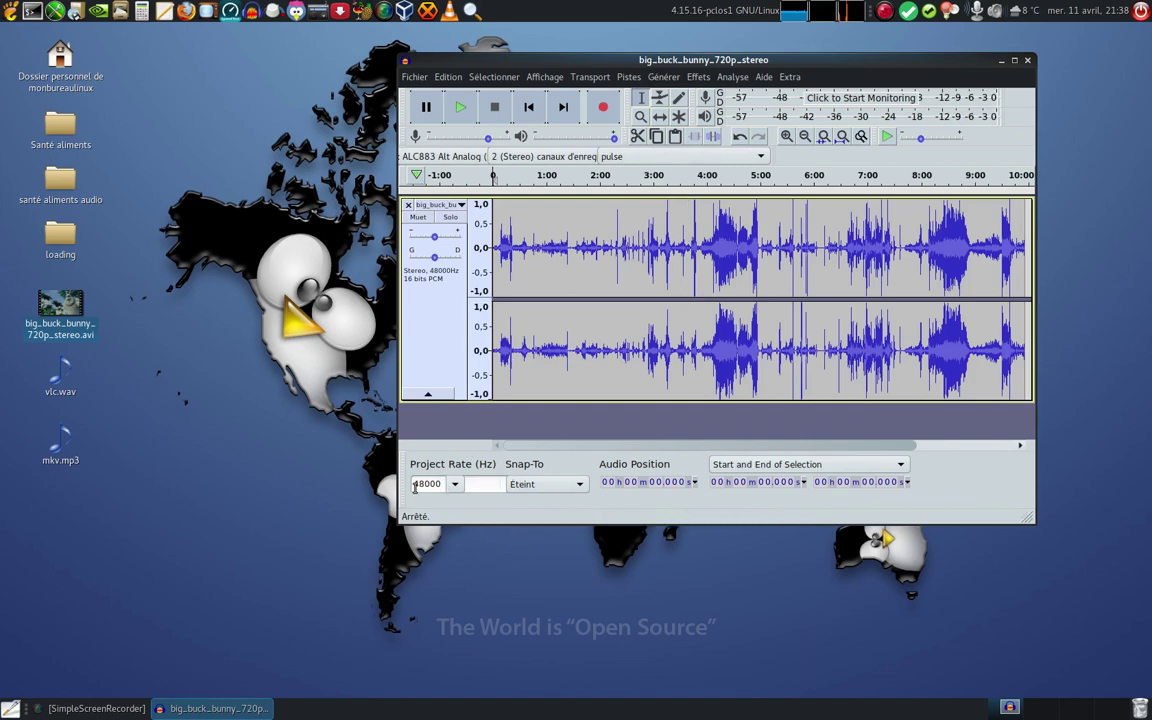
pyautogui.click(437, 310)
pyautogui.click(700, 77)
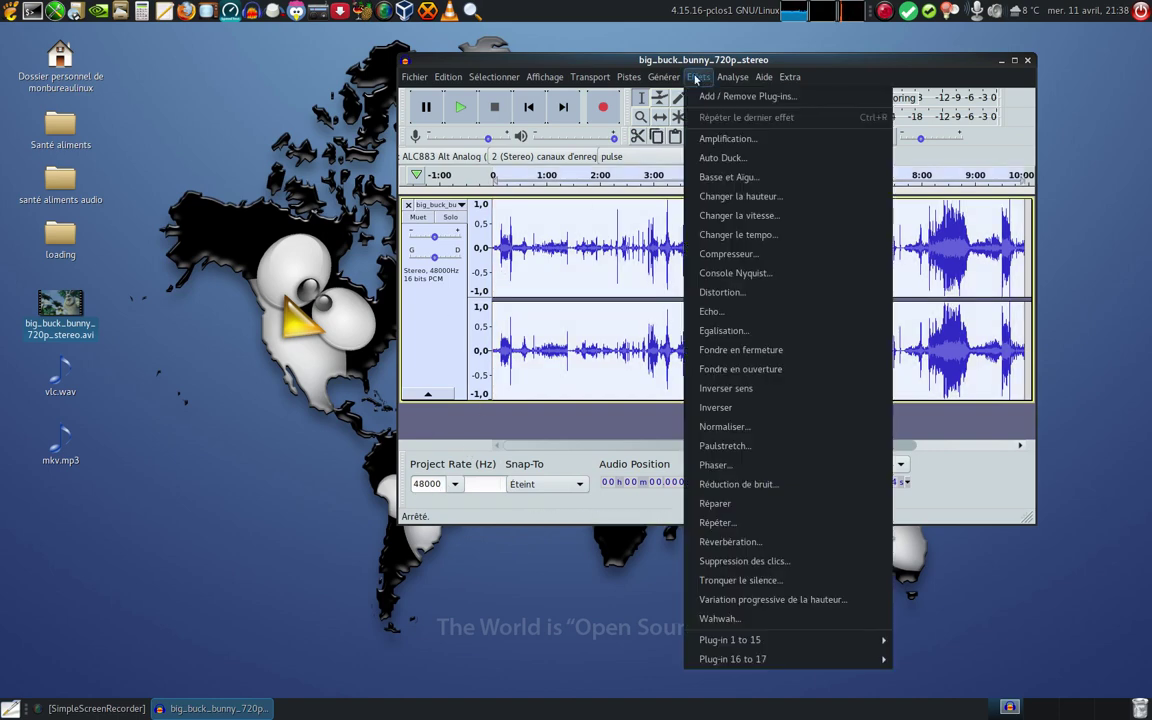
pyautogui.moveTo(792, 77)
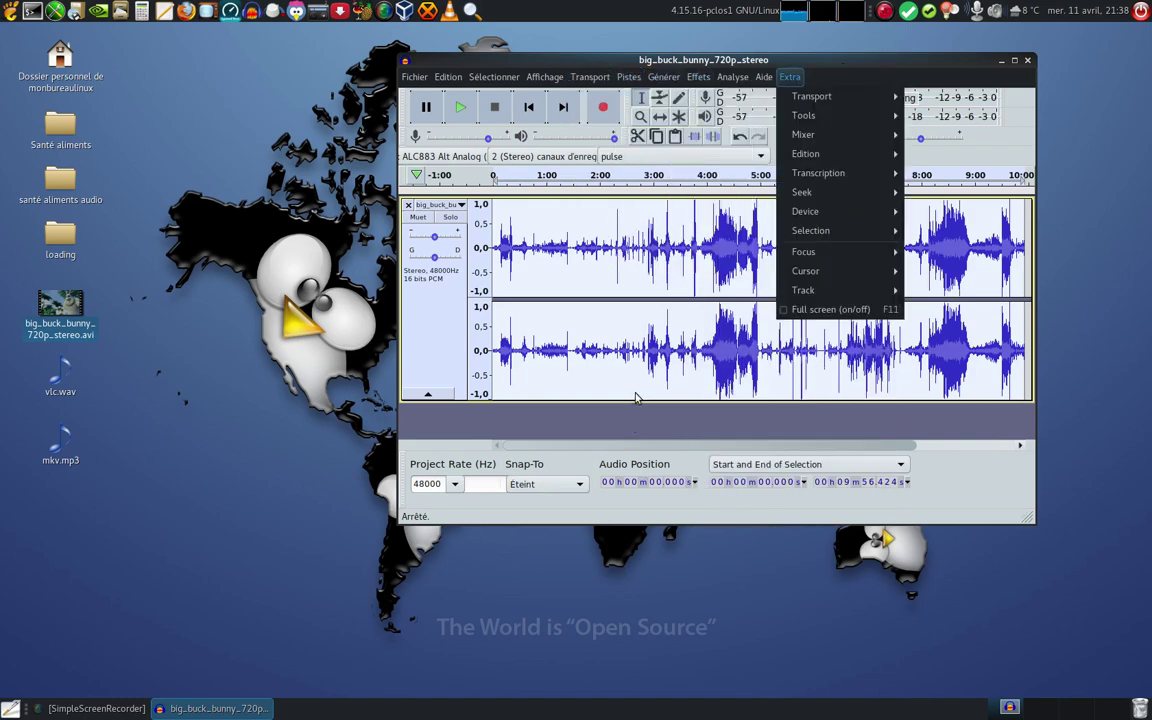
pyautogui.click(447, 331)
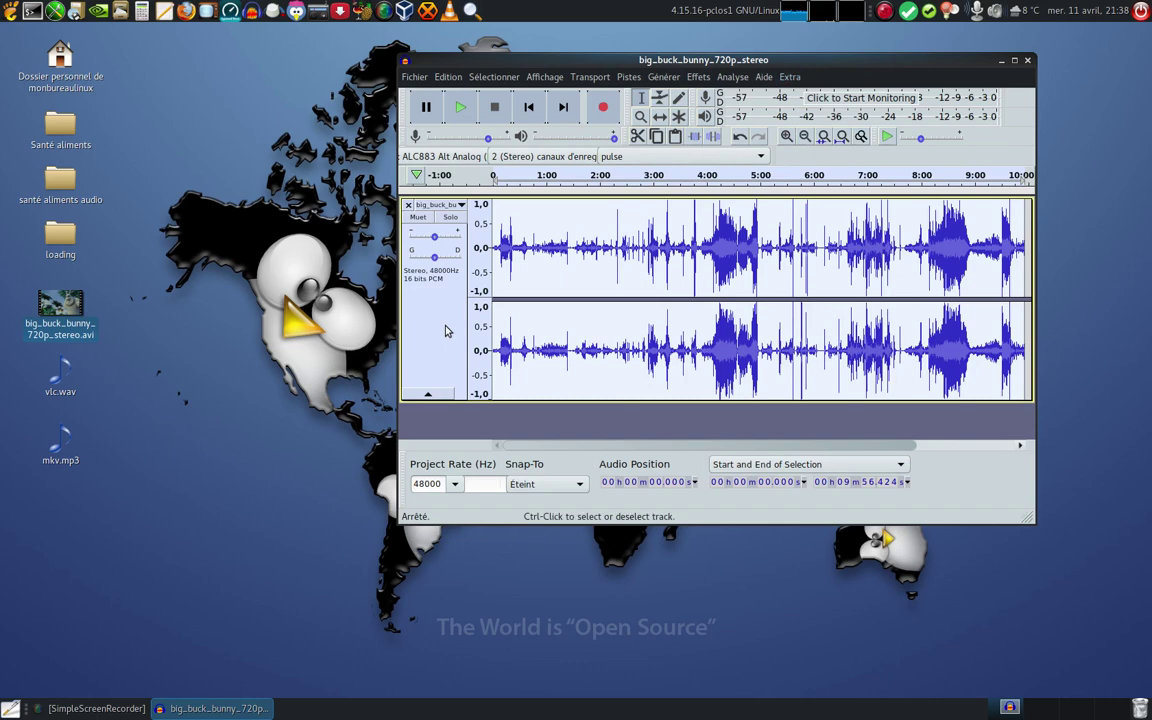
# - Export the audio to the Bureau folder as audacity.wav in WAV (Microsoft) signed 16-bit PCM format
pyautogui.click(414, 77)
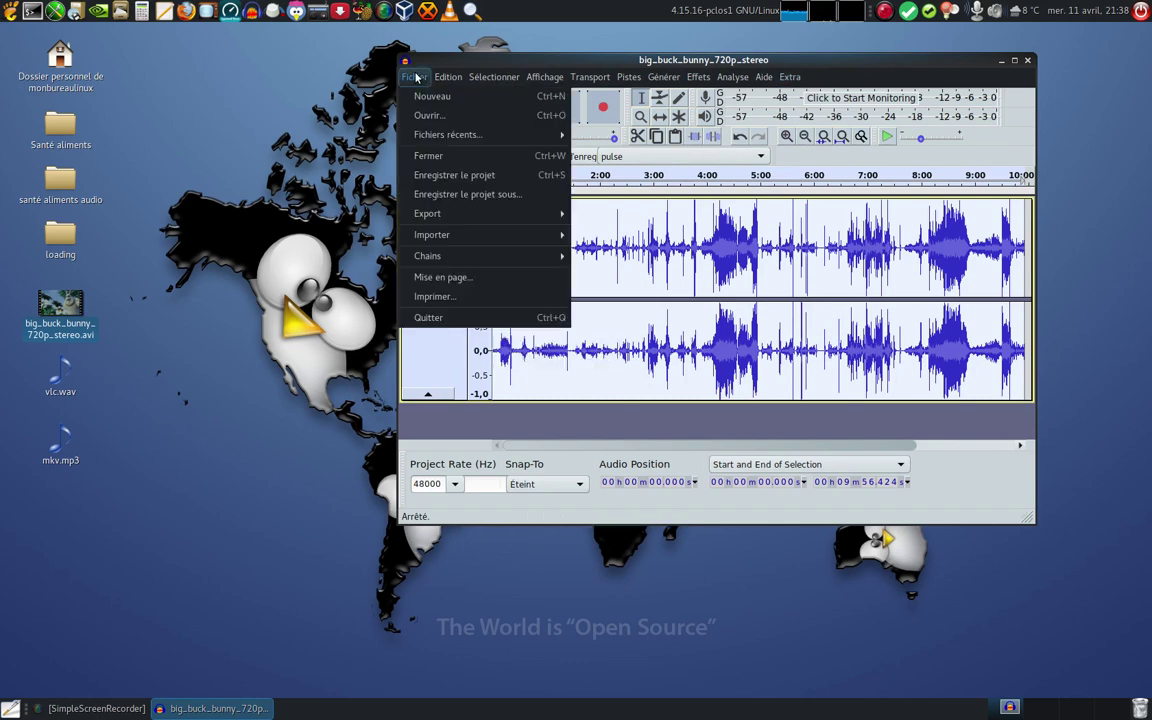
pyautogui.moveTo(453, 221)
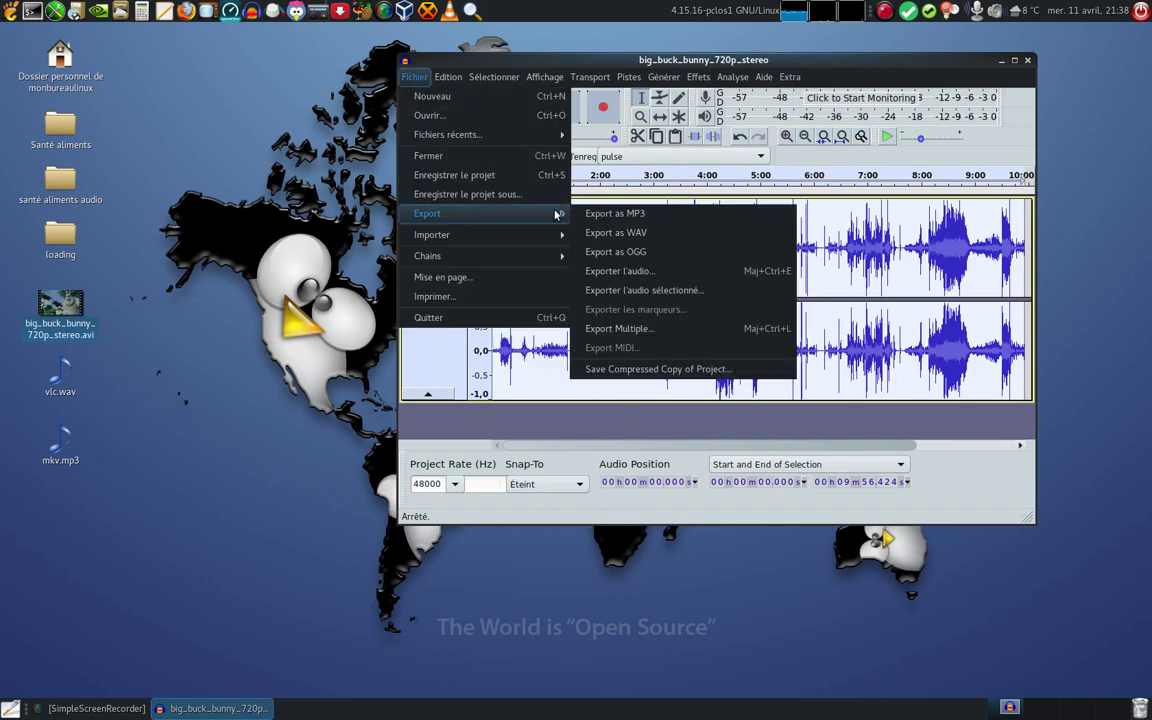
pyautogui.click(683, 272)
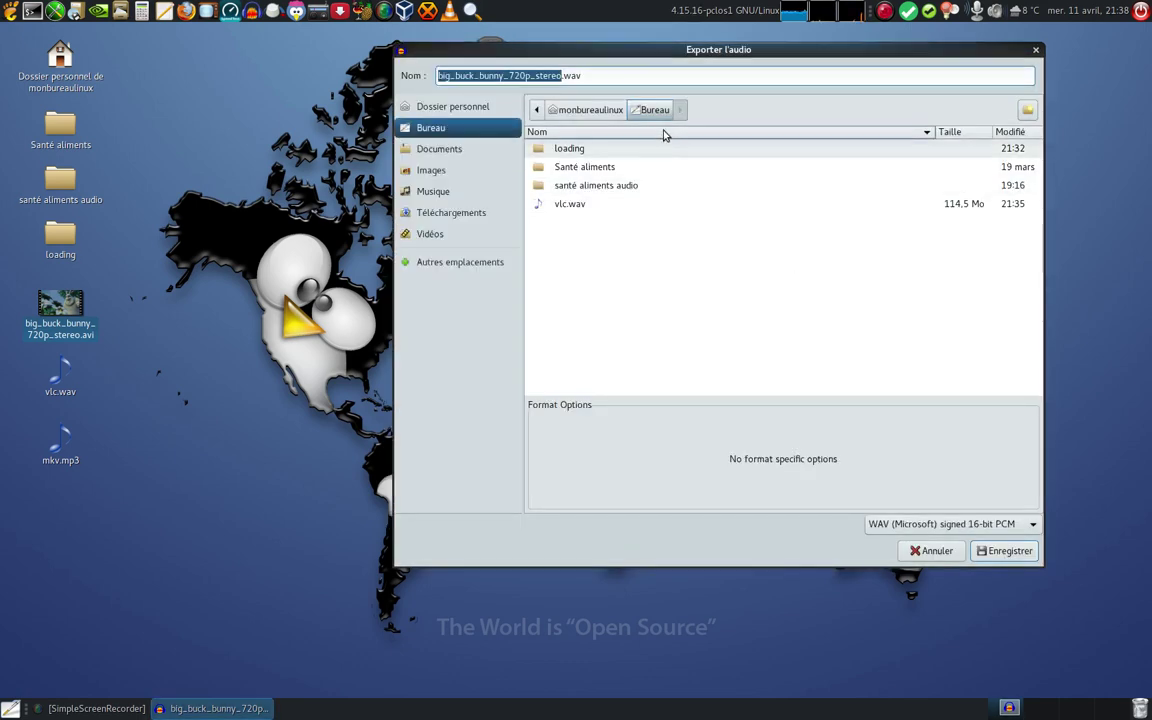
pyautogui.press('BackSpace')
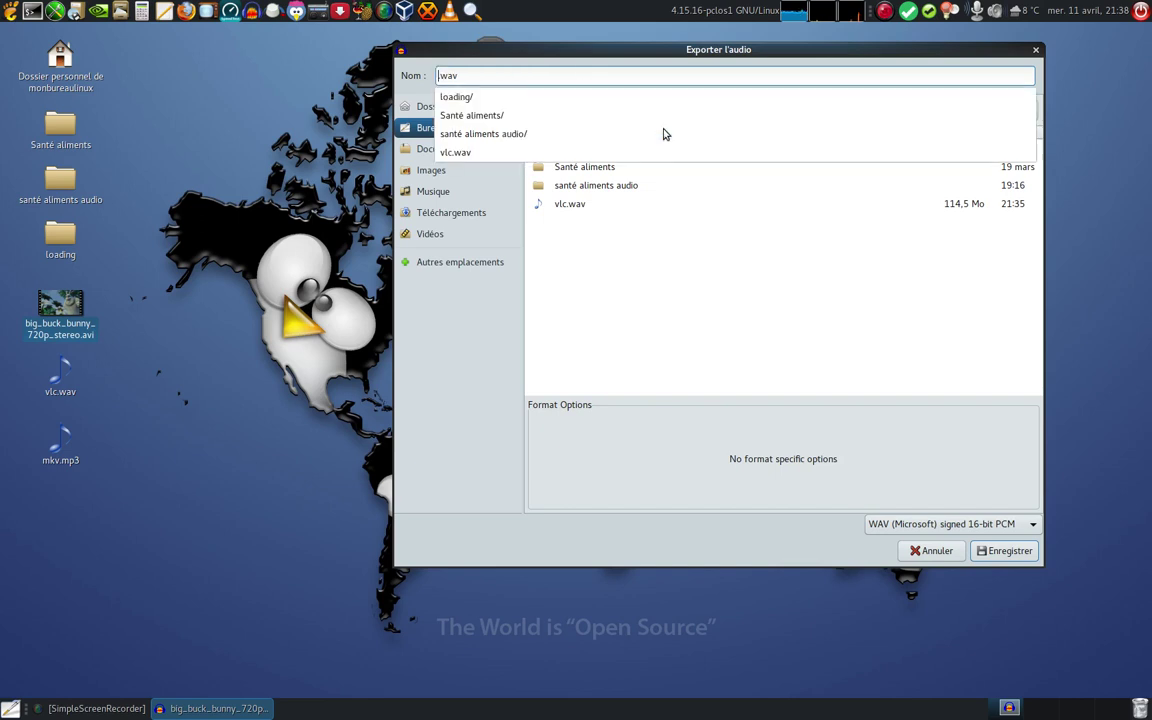
pyautogui.write('auda')
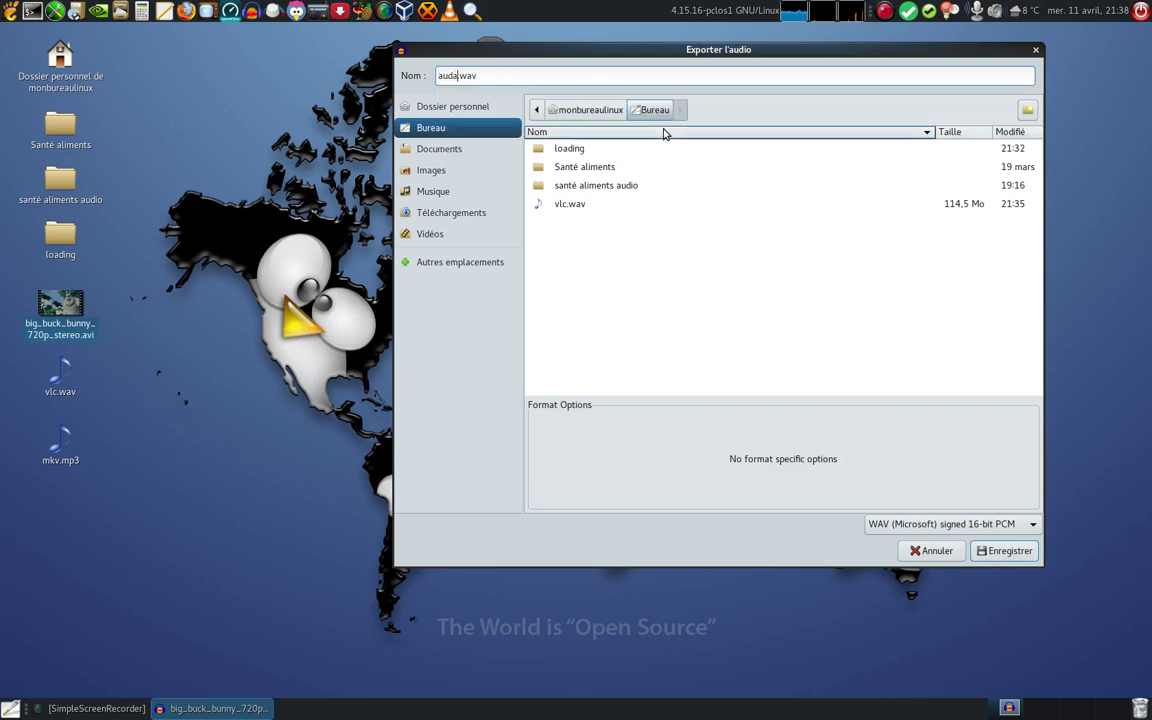
pyautogui.write('city')
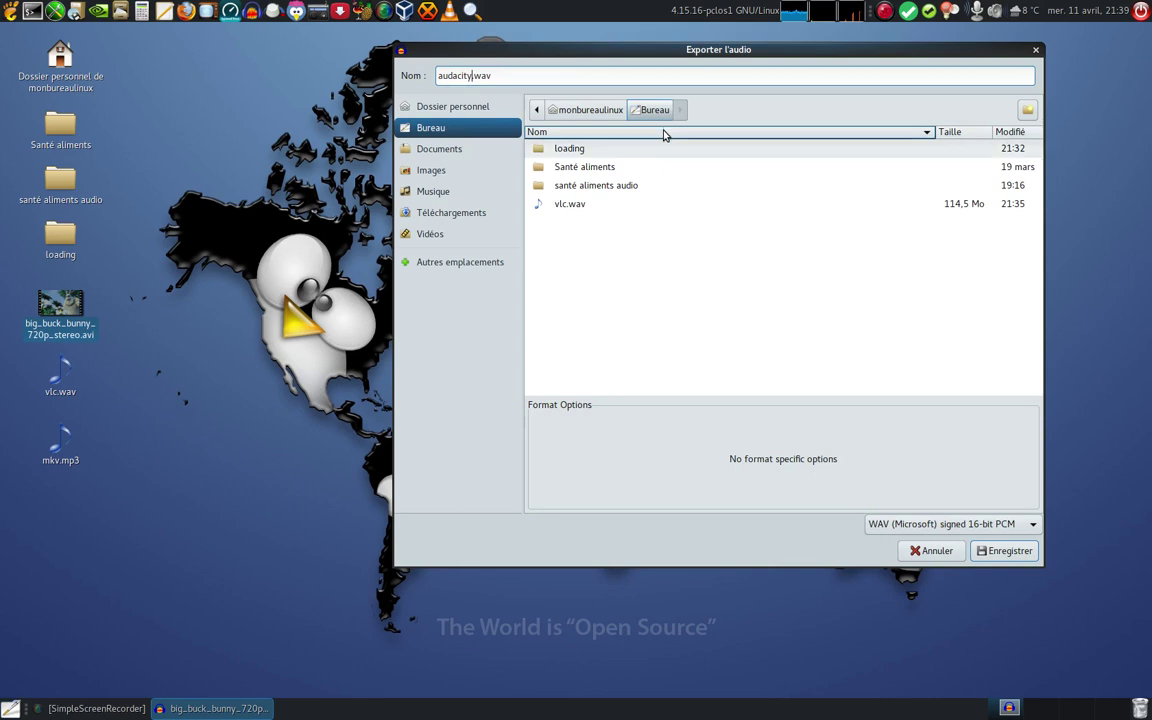
pyautogui.click(996, 553)
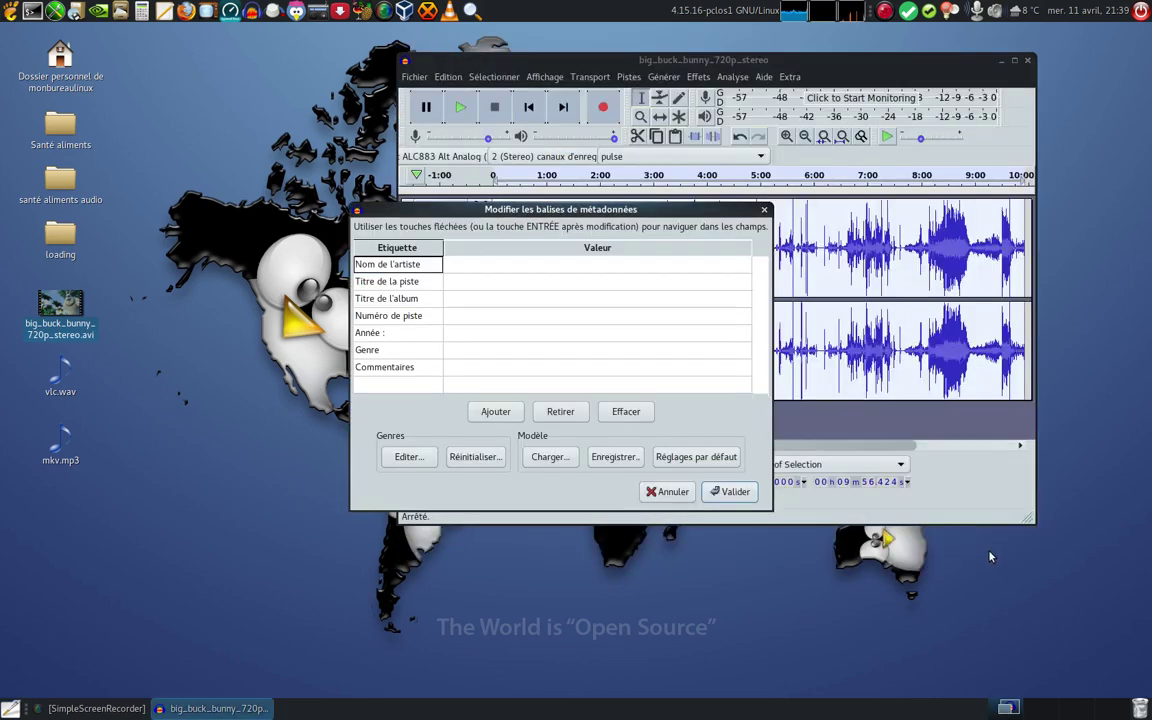
# - Set the year metadata tag to 2018, leave the other tags empty, and complete the export
pyautogui.click(462, 269)
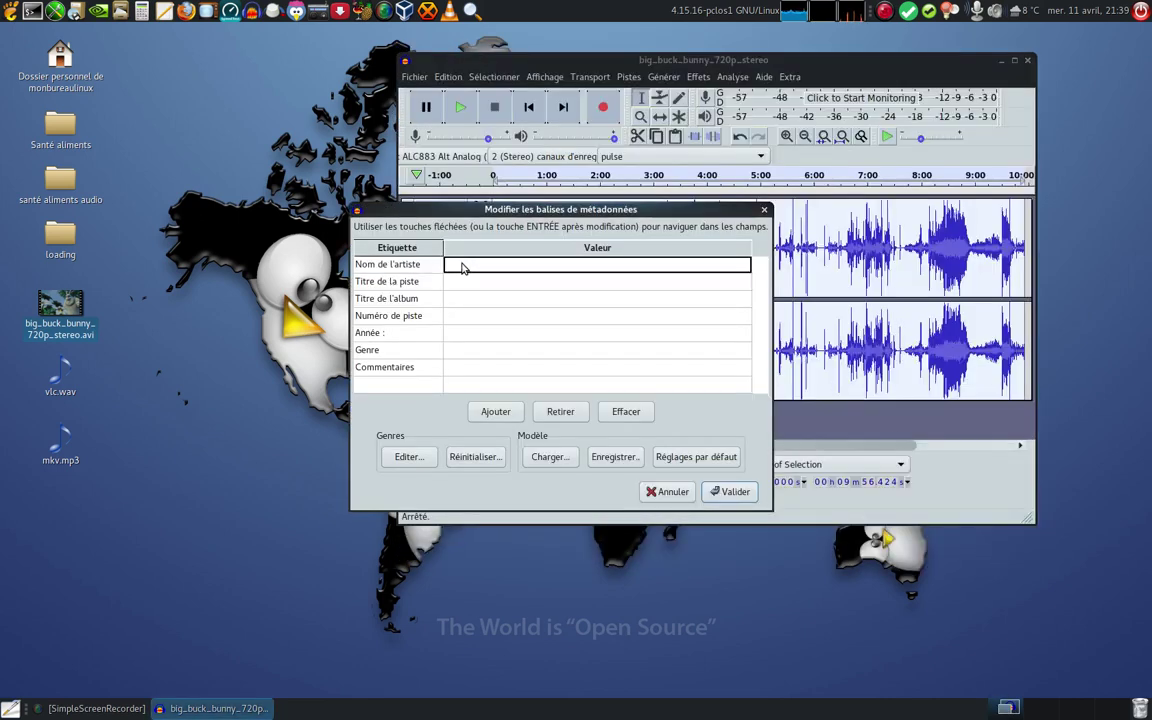
pyautogui.click(480, 336)
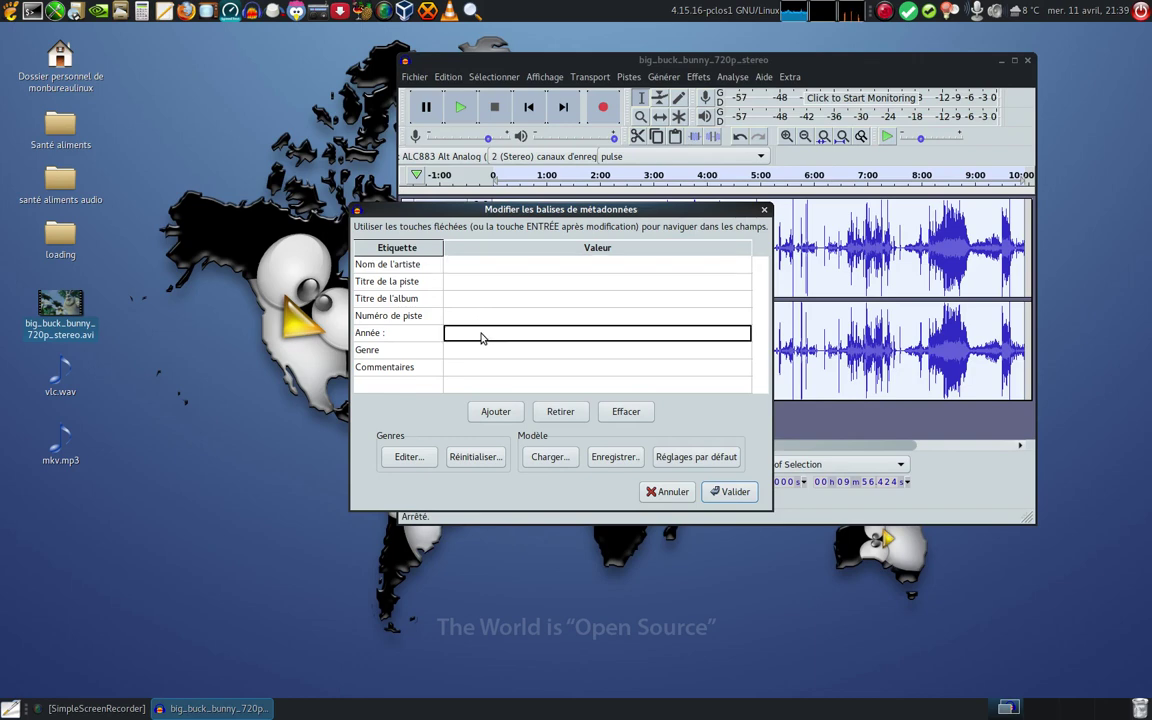
pyautogui.click(482, 334)
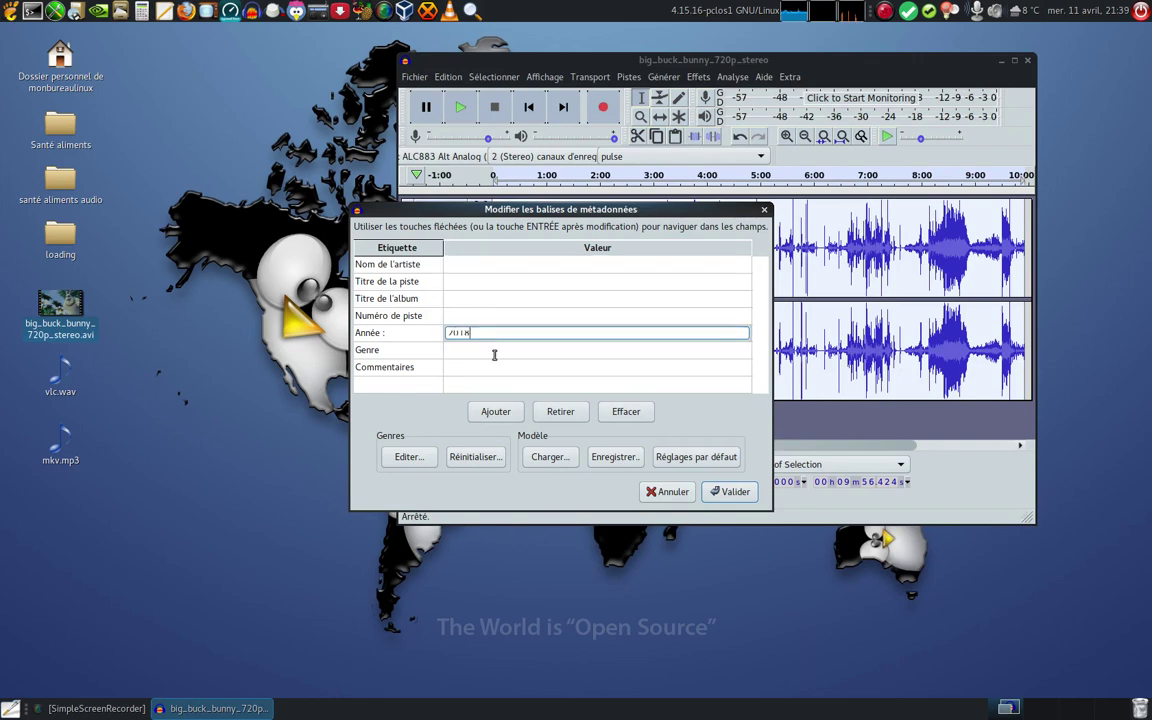
pyautogui.click(722, 492)
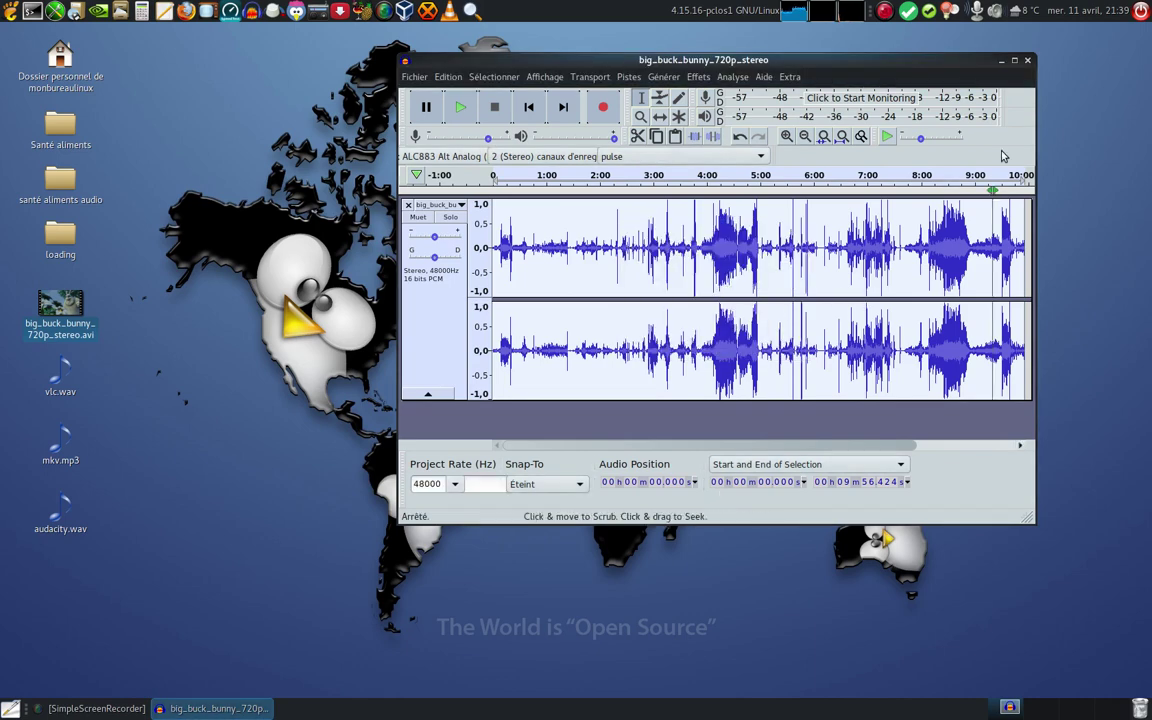
# - Close the Audacity project without saving its changes
pyautogui.click(1028, 62)
pyautogui.click(662, 328)
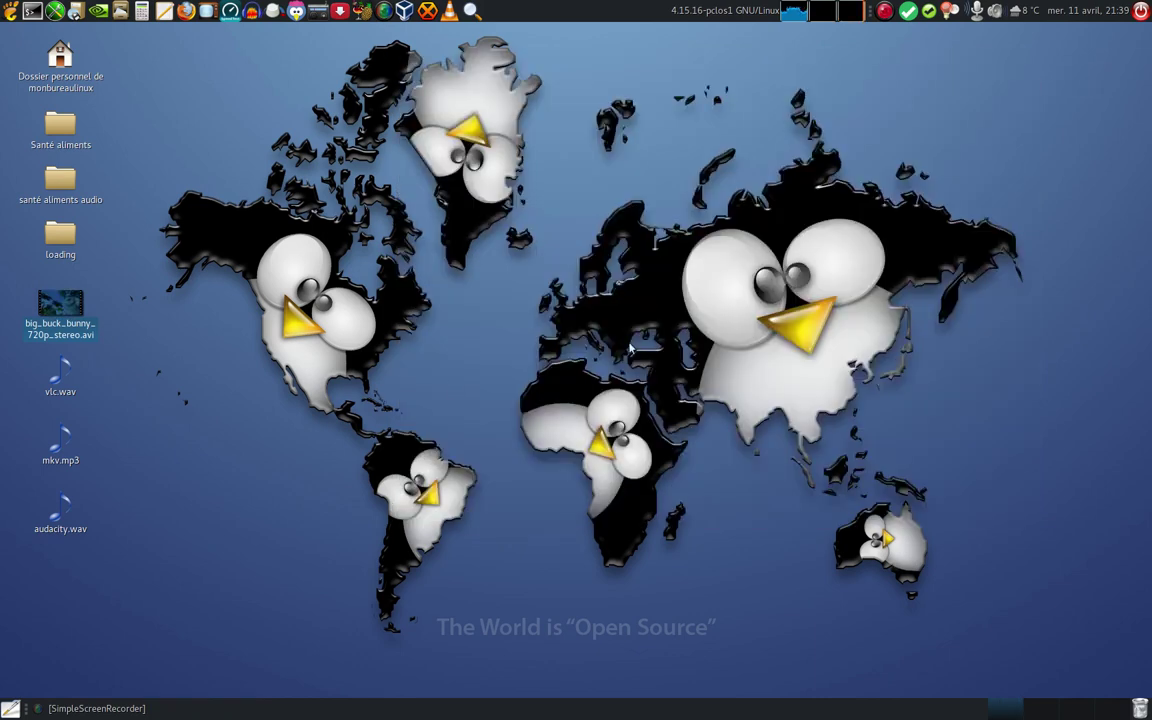
pyautogui.rightClick(60, 378)
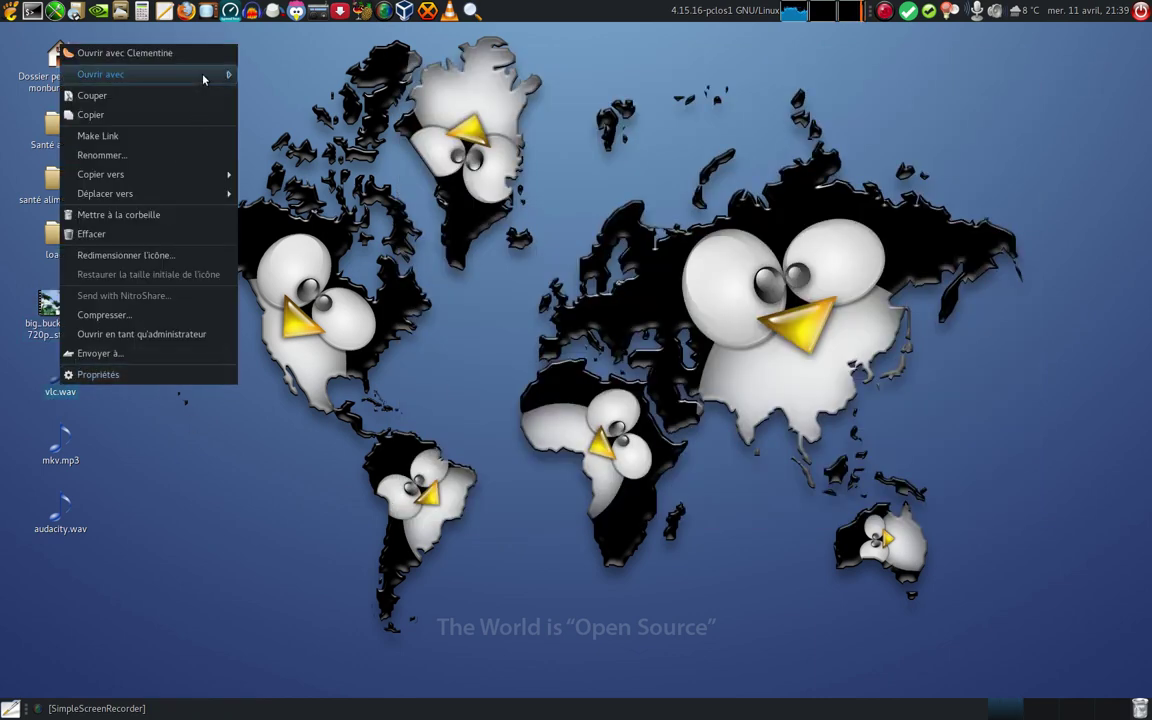
pyautogui.moveTo(204, 79)
pyautogui.click(325, 95)
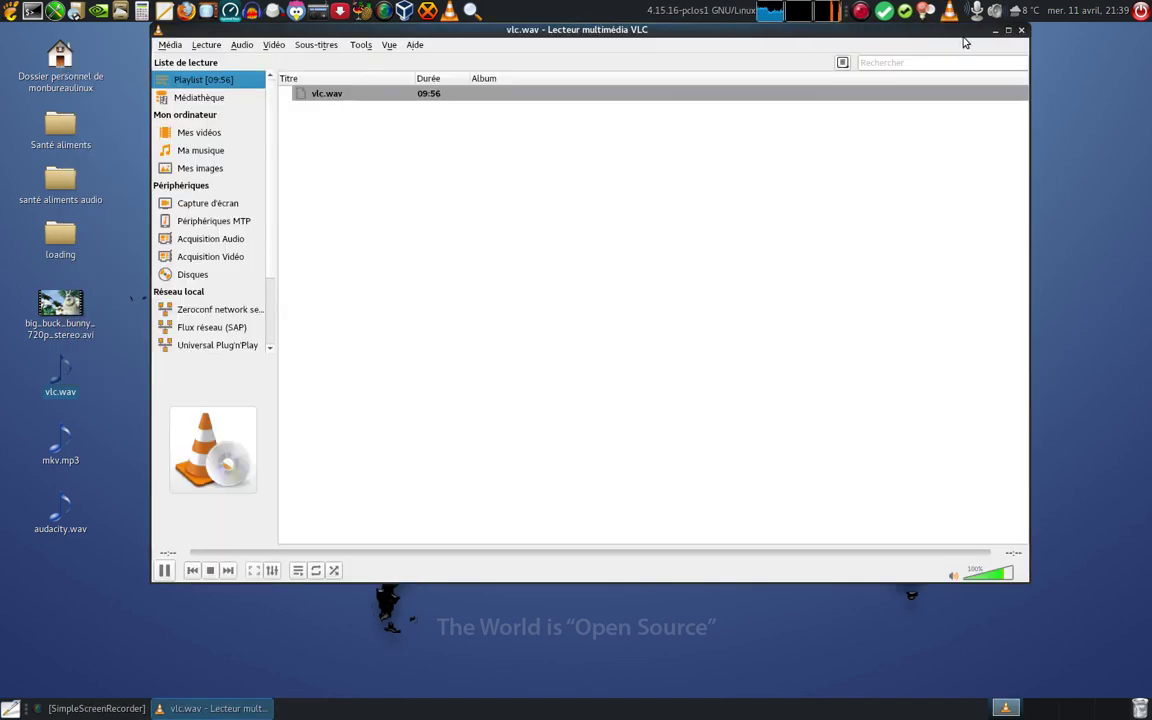
pyautogui.click(1021, 30)
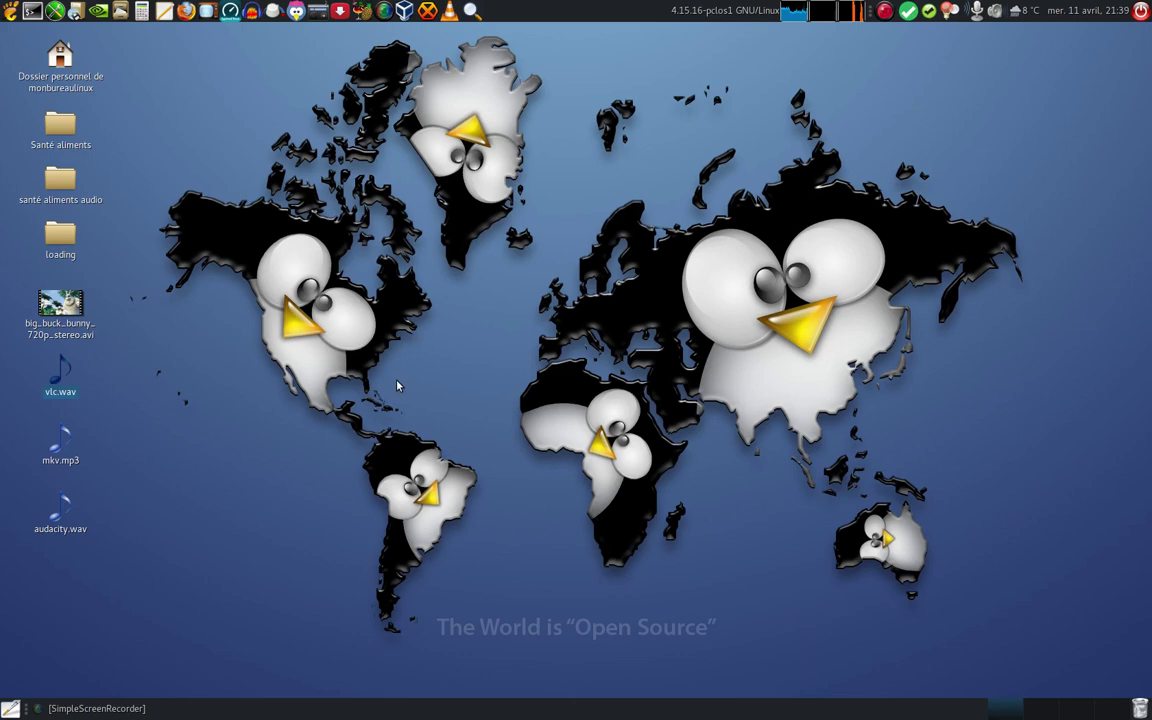
# - Open vlc.wav from the desktop in MediaInfo and move its window so all three exported audio files stay accessible
pyautogui.rightClick(62, 372)
pyautogui.moveTo(175, 61)
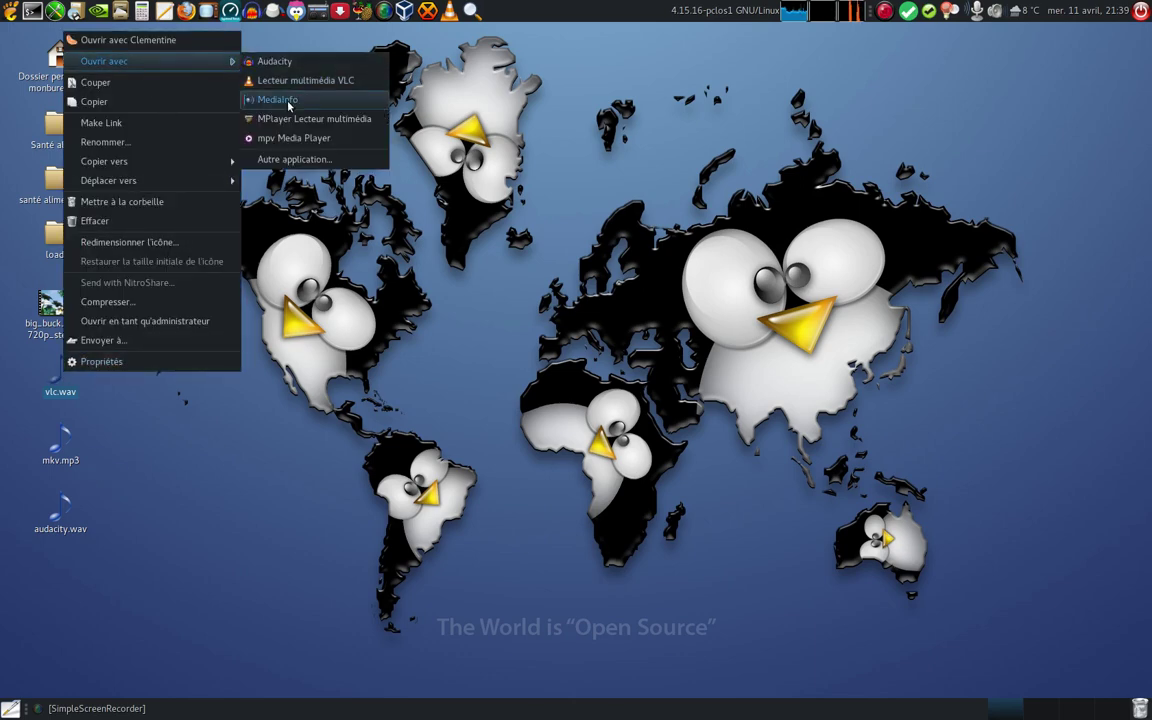
pyautogui.click(285, 100)
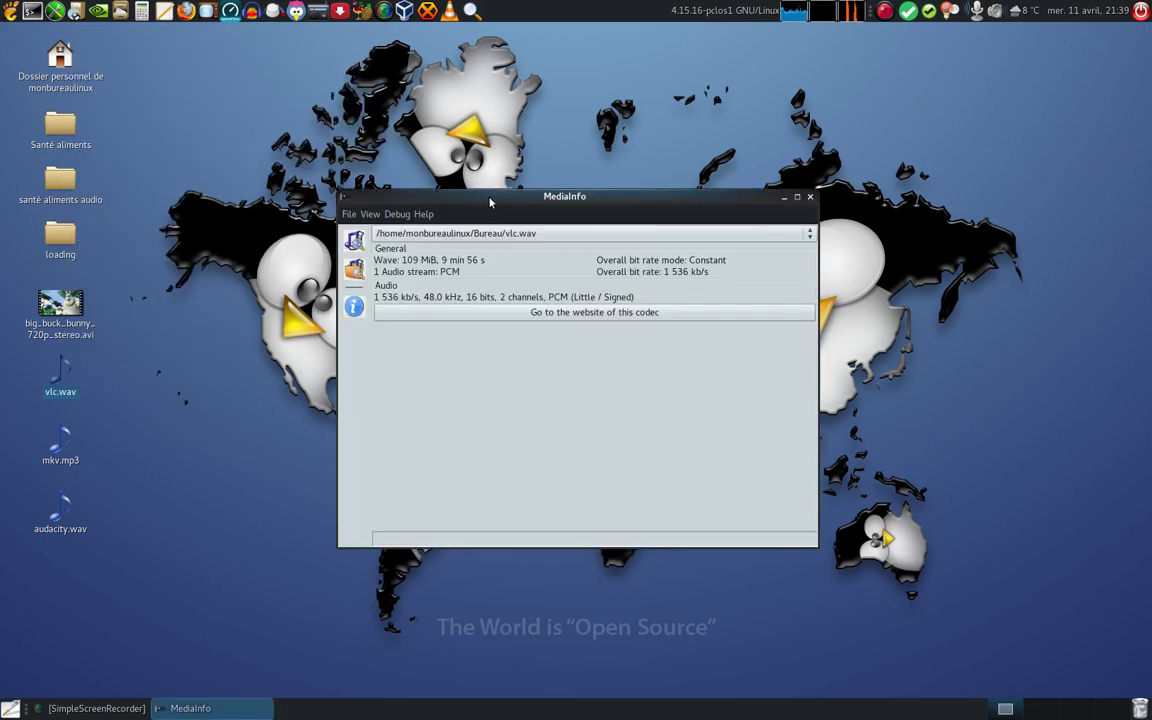
pyautogui.moveTo(490, 203); pyautogui.dragTo(294, 56)
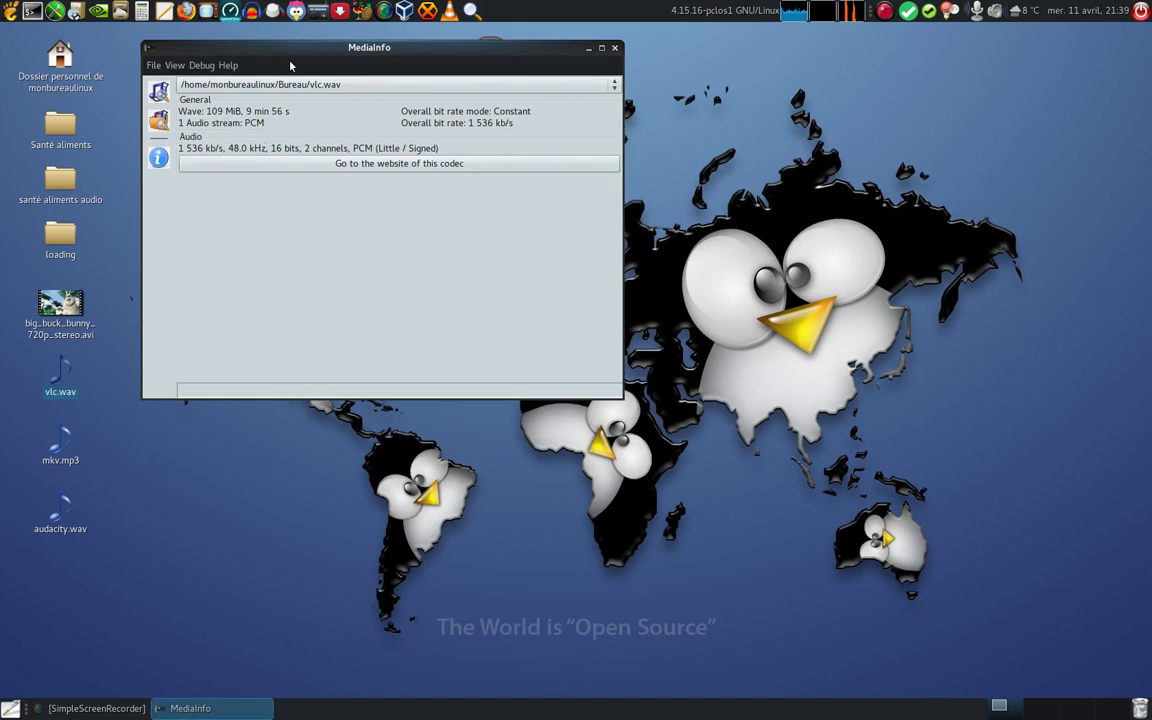
# - Open mkv.mp3 from the desktop in MediaInfo and place its window just below the vlc.wav details
pyautogui.rightClick(56, 447)
pyautogui.moveTo(205, 136)
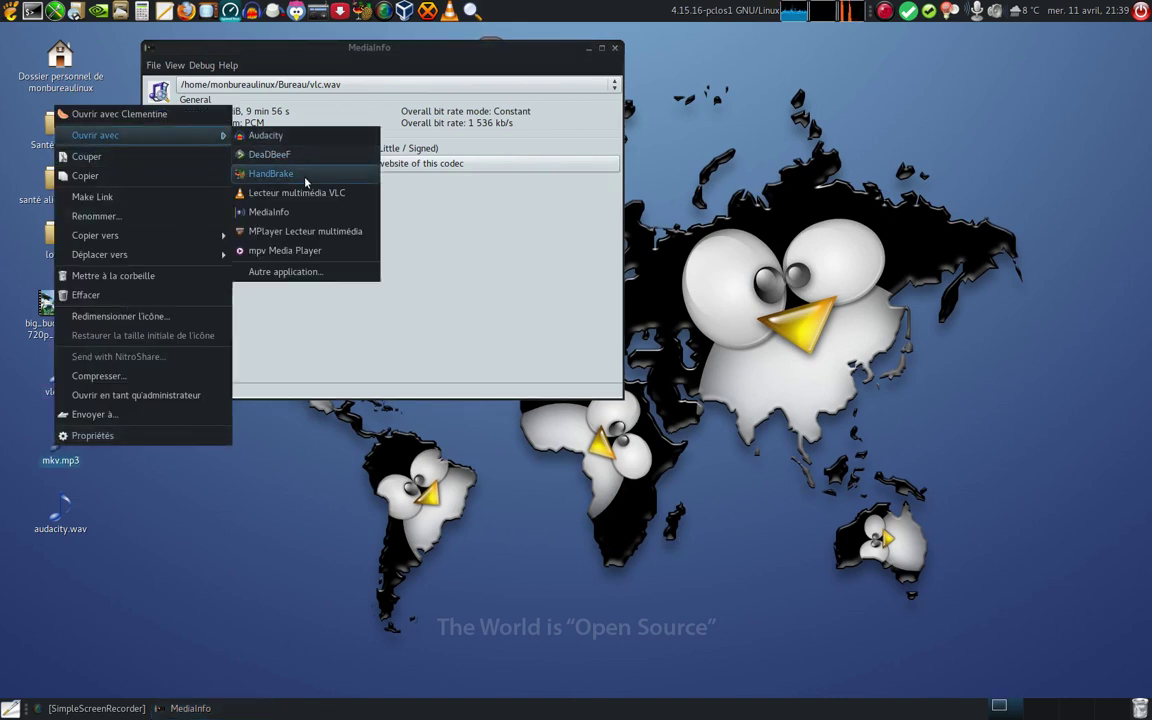
pyautogui.click(305, 211)
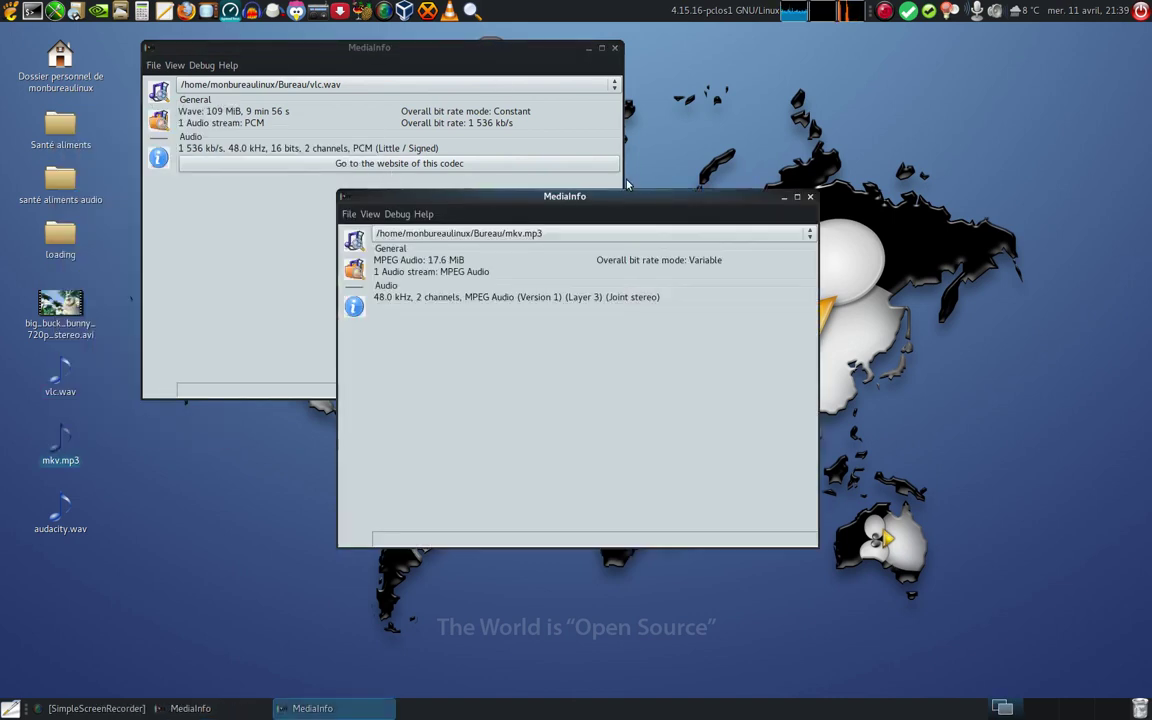
pyautogui.moveTo(599, 201); pyautogui.dragTo(408, 196)
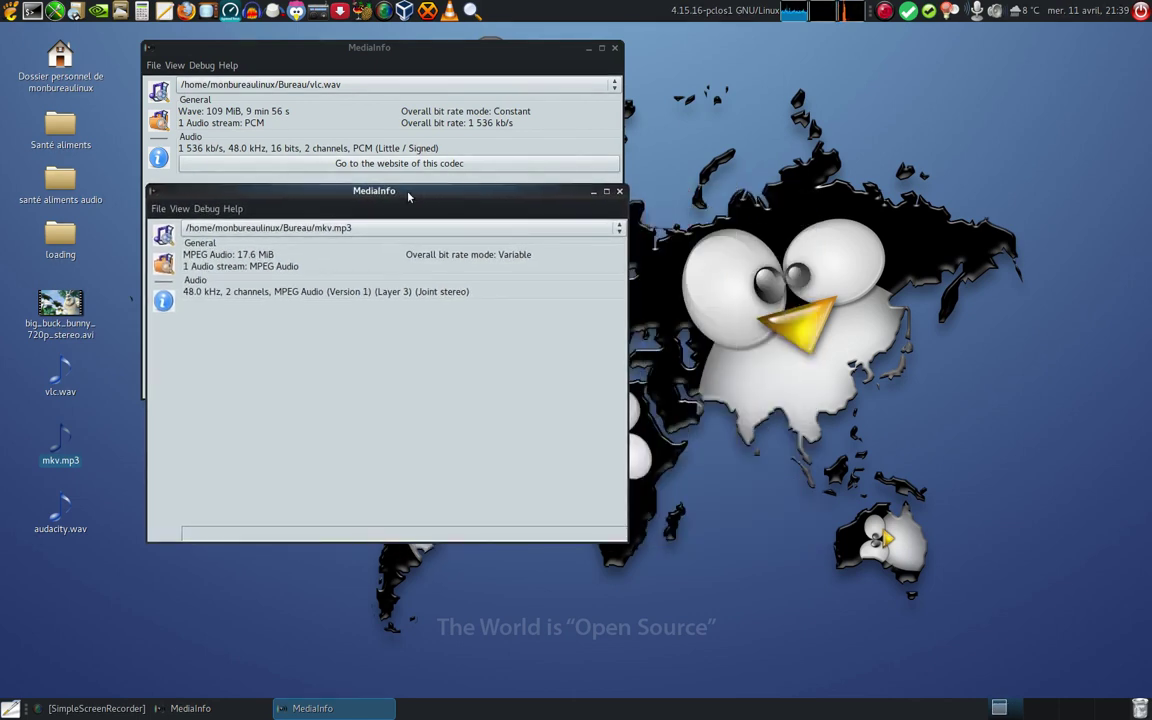
# - Open audacity.wav from the desktop in MediaInfo and place its window just below the mkv.mp3 details
pyautogui.rightClick(58, 510)
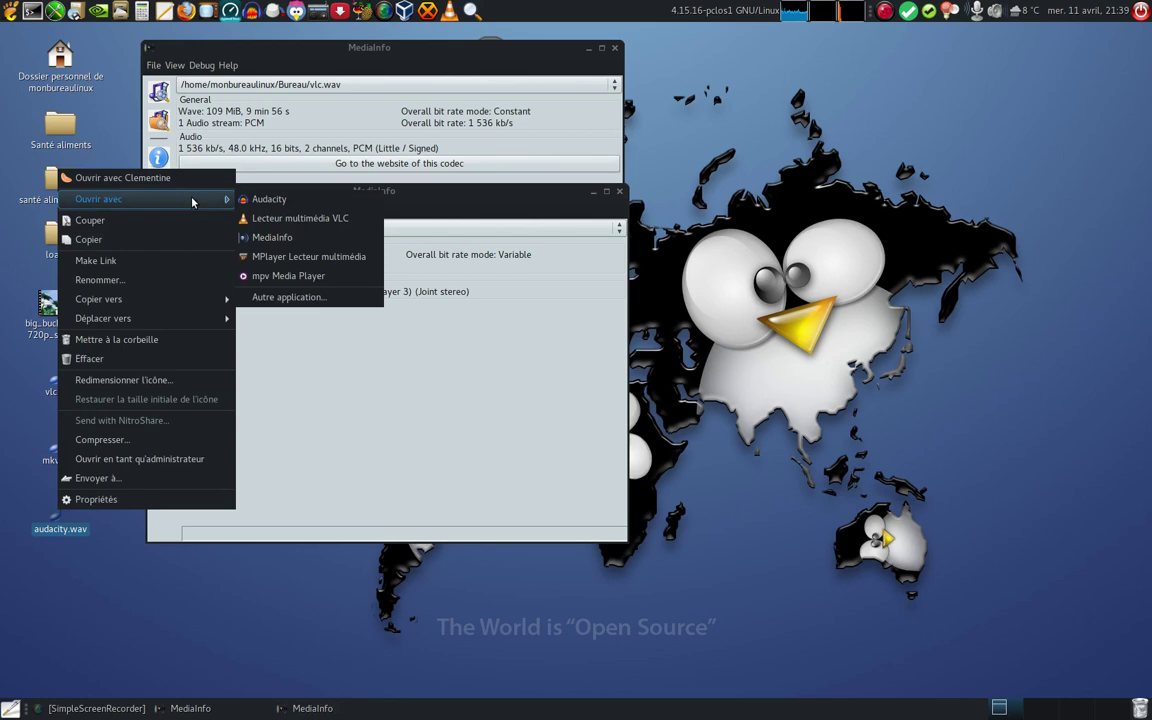
pyautogui.click(300, 237)
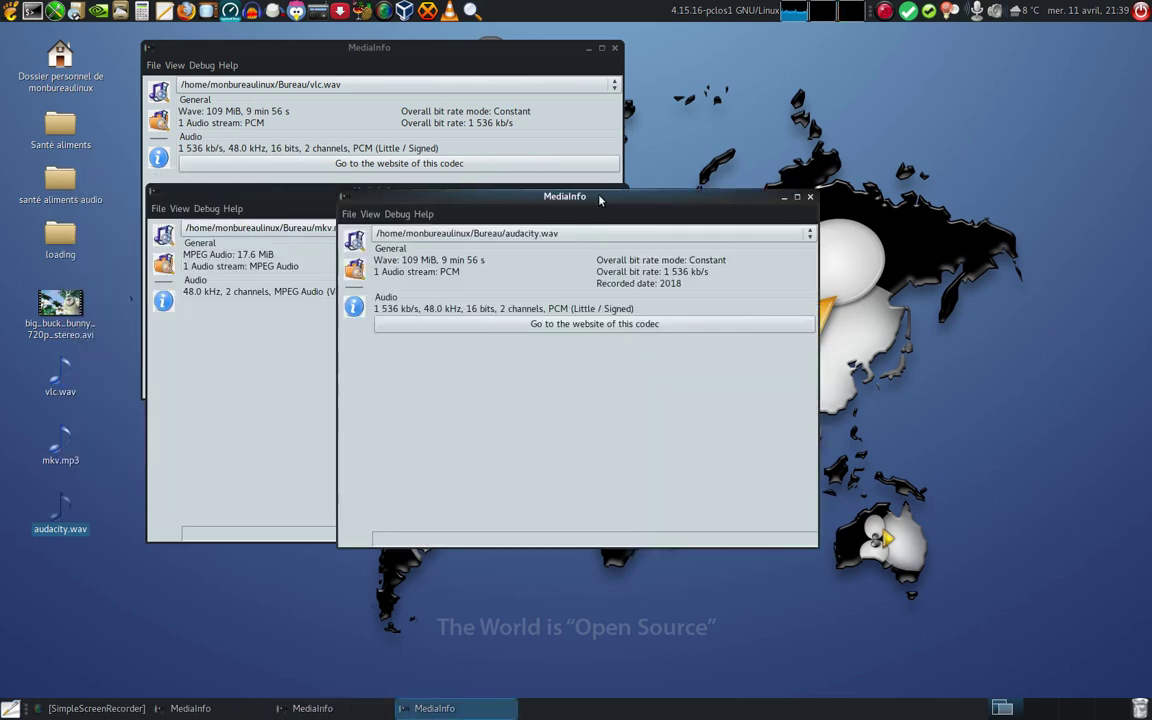
pyautogui.moveTo(538, 196); pyautogui.dragTo(348, 321)
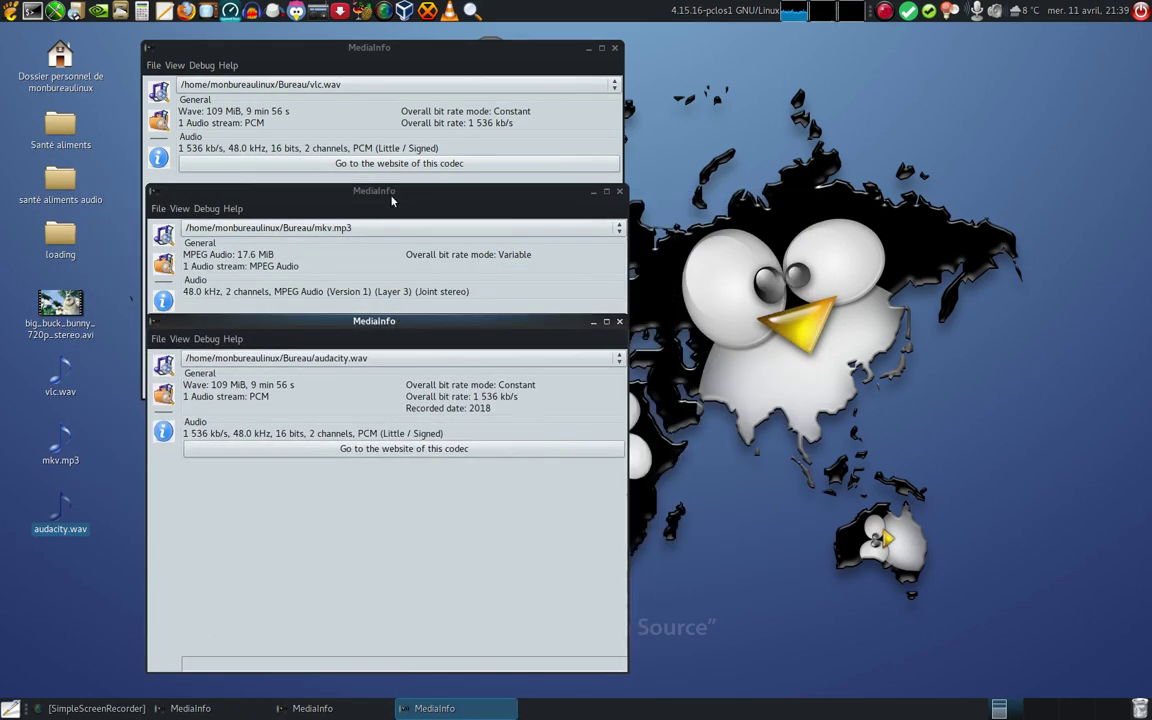
# - Set the mkv.mp3 window aside and bring audacity.wav directly under vlc.wav to compare the format, size and bit rate of the files
pyautogui.moveTo(355, 190); pyautogui.dragTo(795, 165)
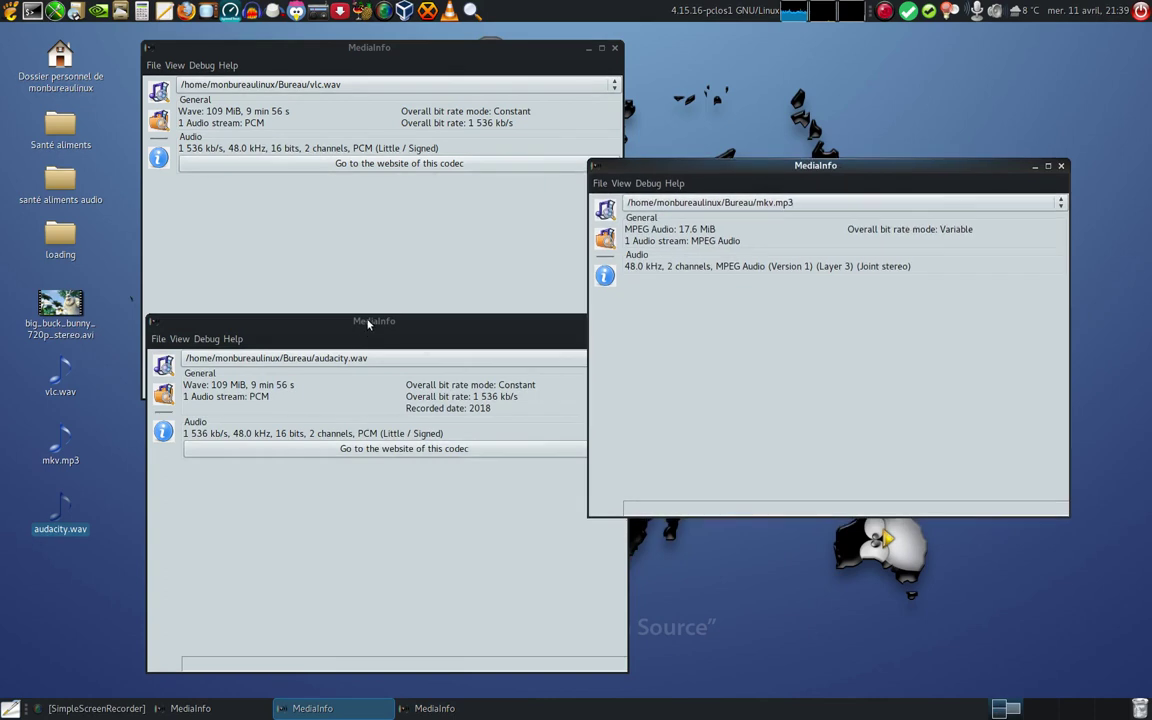
pyautogui.moveTo(368, 323); pyautogui.dragTo(359, 199)
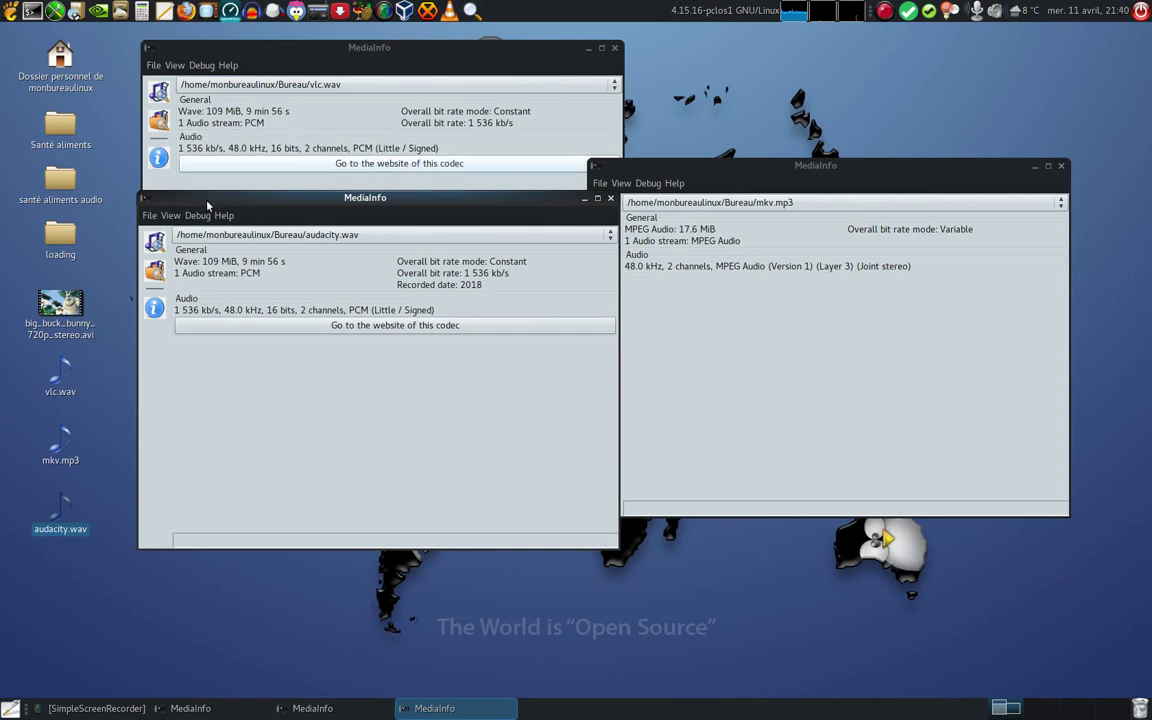
pyautogui.moveTo(707, 193); pyautogui.dragTo(756, 149)
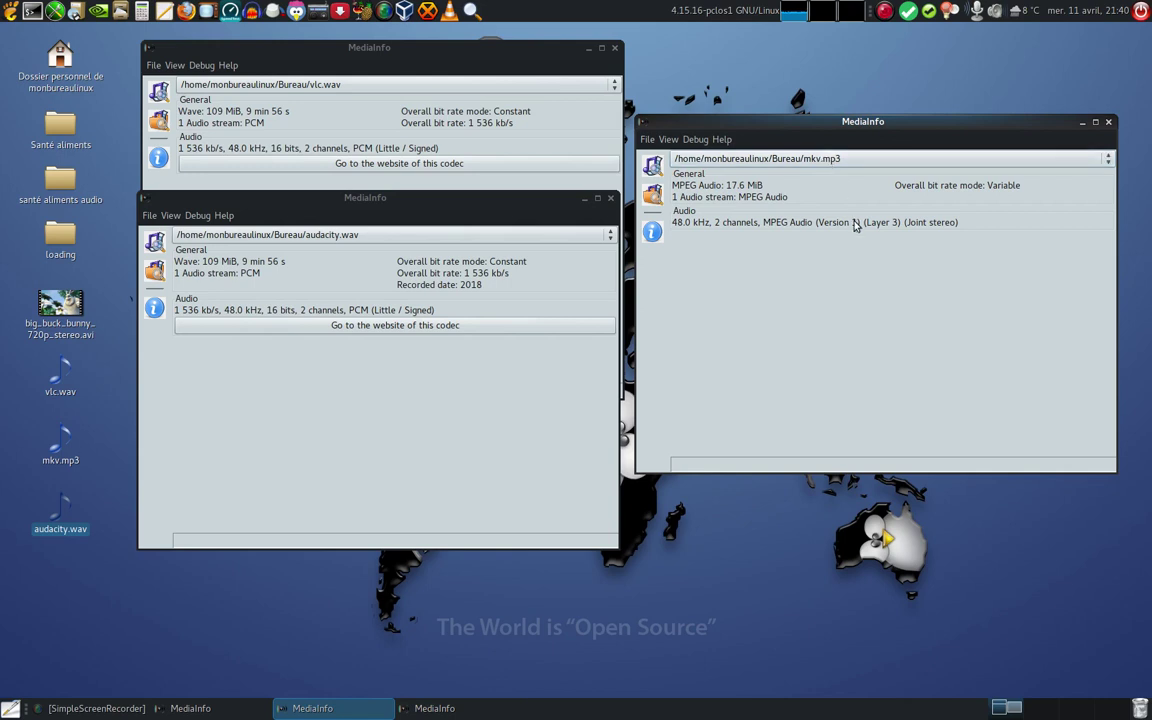
# - Close the MediaInfo windows of mkv.mp3, vlc.wav and audacity.wav
pyautogui.click(1108, 121)
pyautogui.click(614, 50)
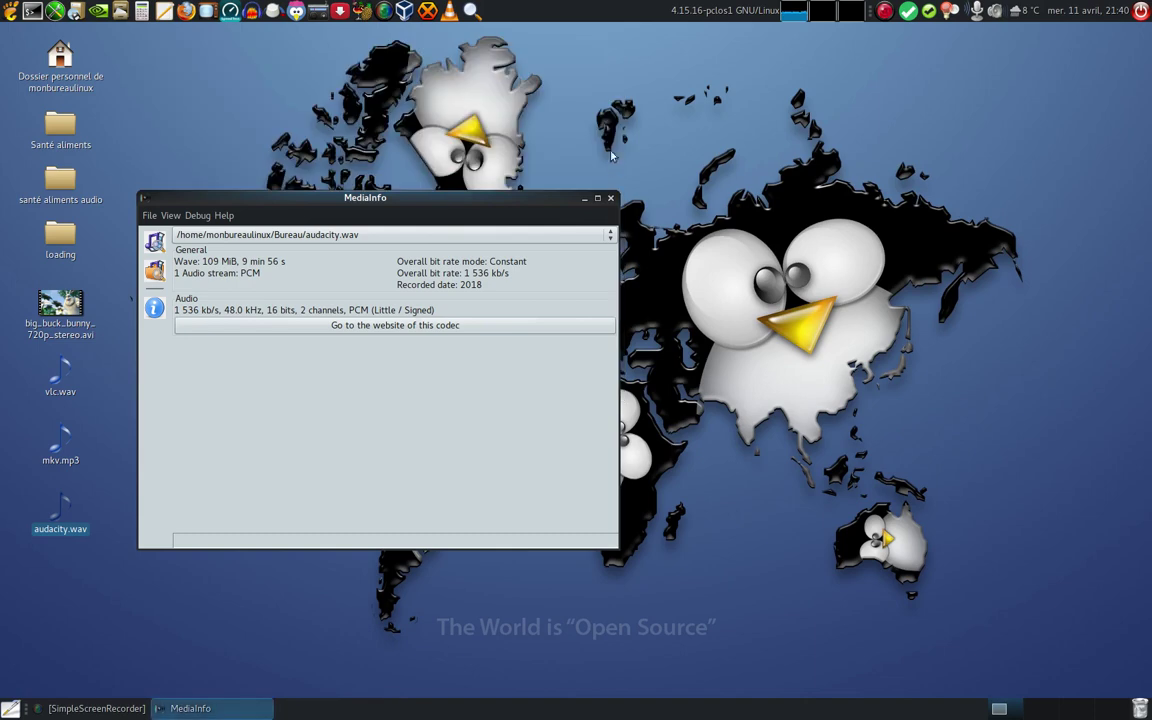
pyautogui.click(610, 197)
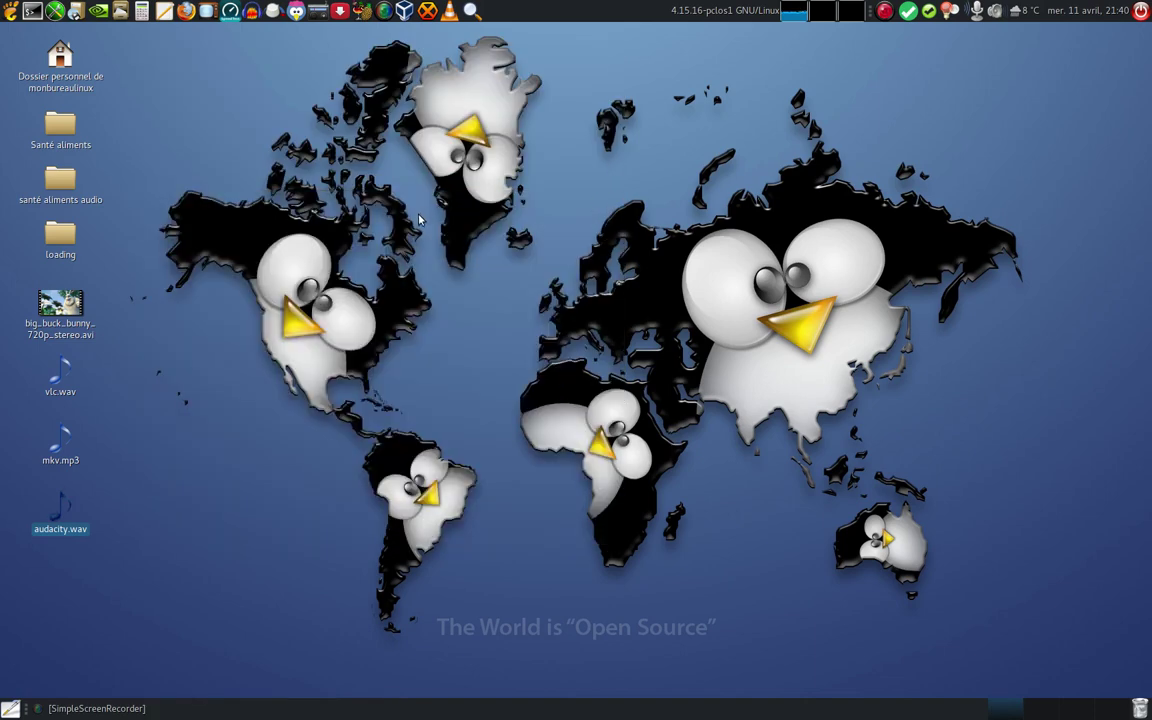